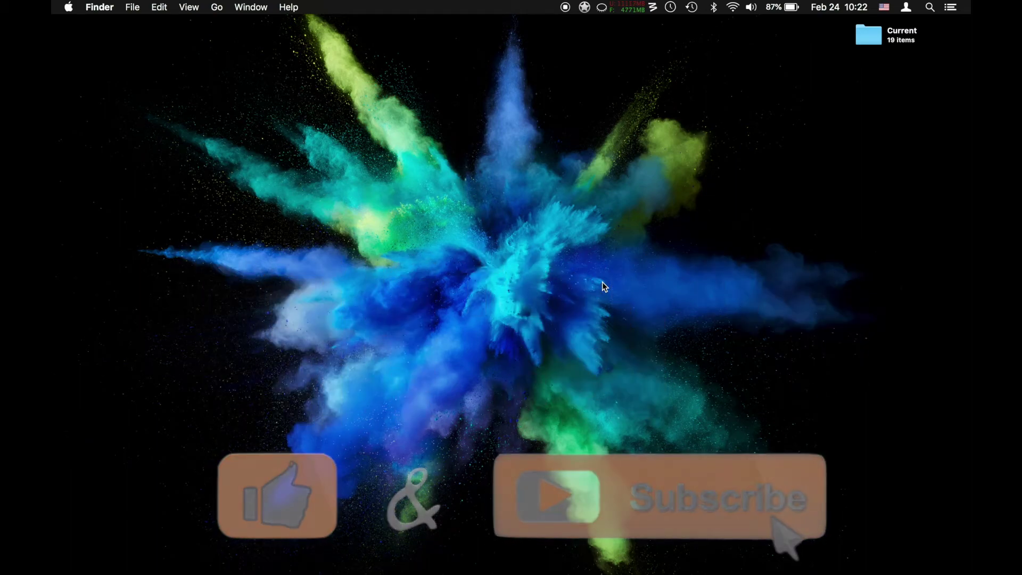
Switch from Finder to the untitled Keynote presentation with its blank black slide
key(super+Tab)
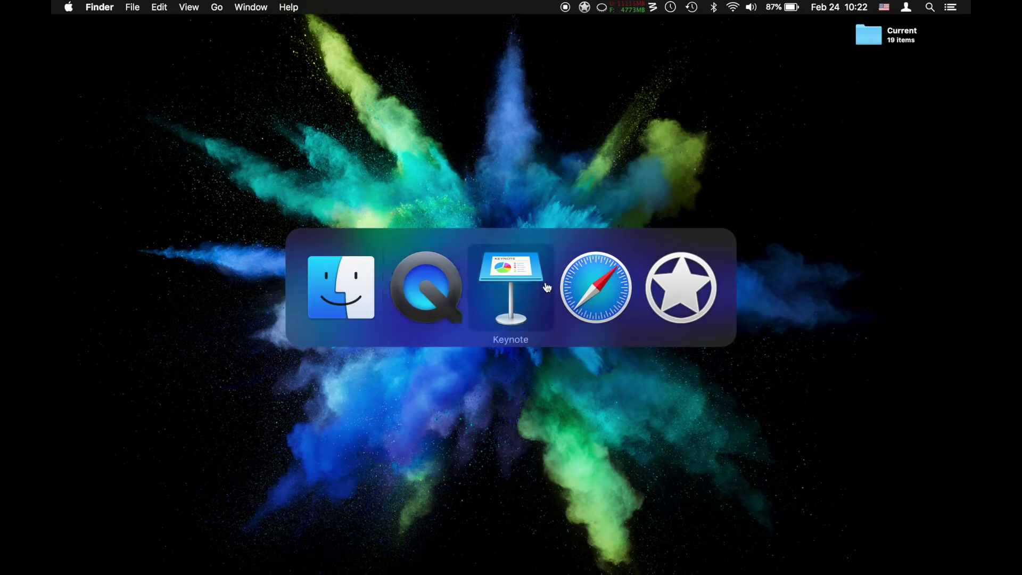
click(496, 297)
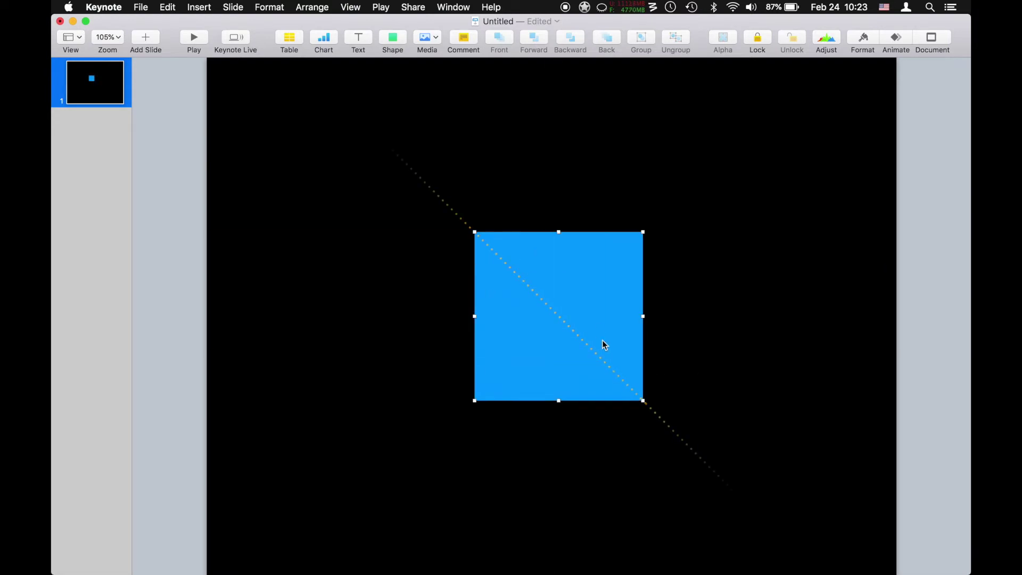
Enlarge the blue square to about 316 pt and stack green, magenta and yellow copies exactly over it
drag(602, 344, 590, 328)
key(cmd+d)
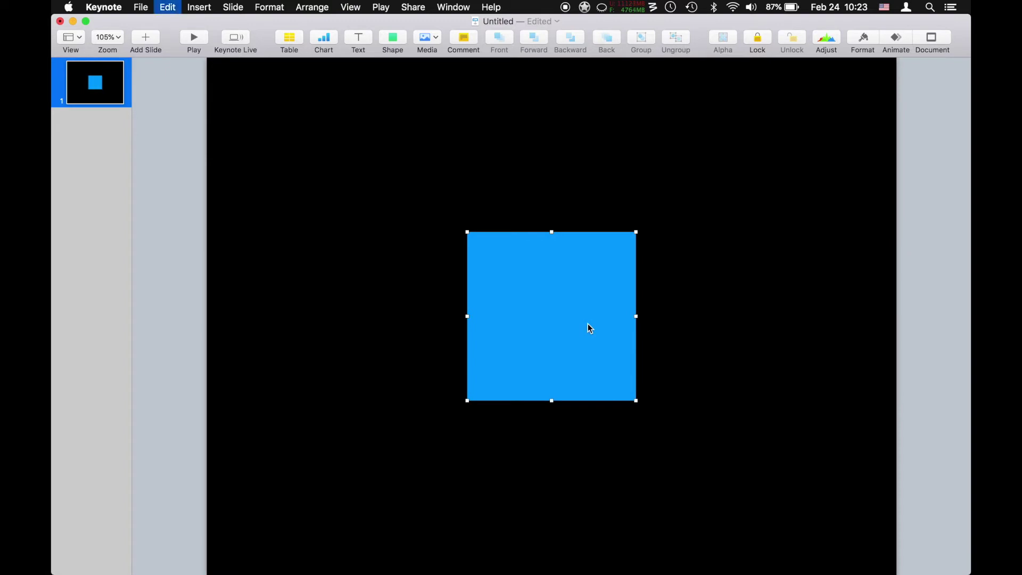
drag(593, 337, 588, 329)
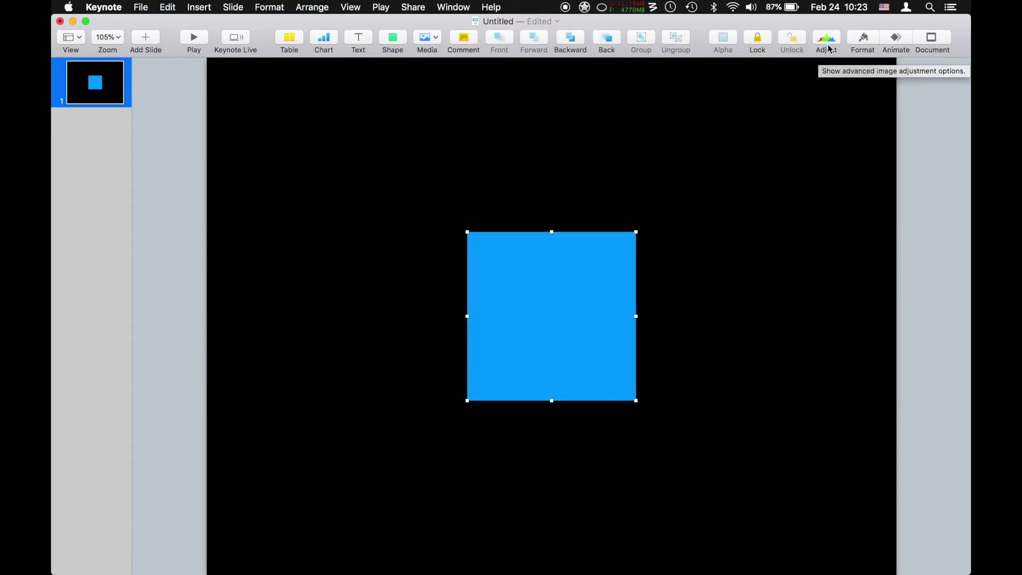
click(863, 39)
click(876, 95)
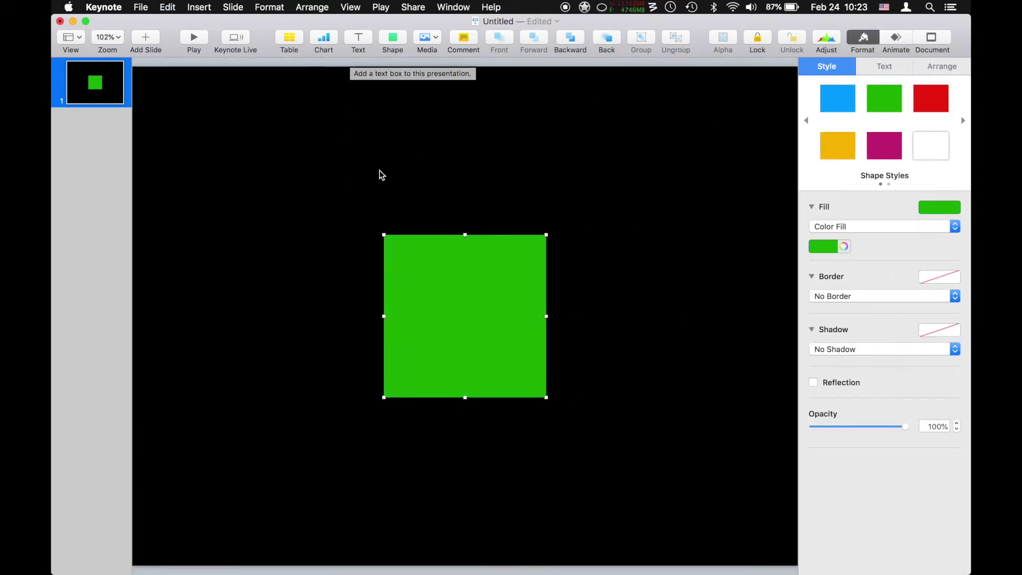
key(super+d)
drag(438, 273, 431, 267)
click(878, 150)
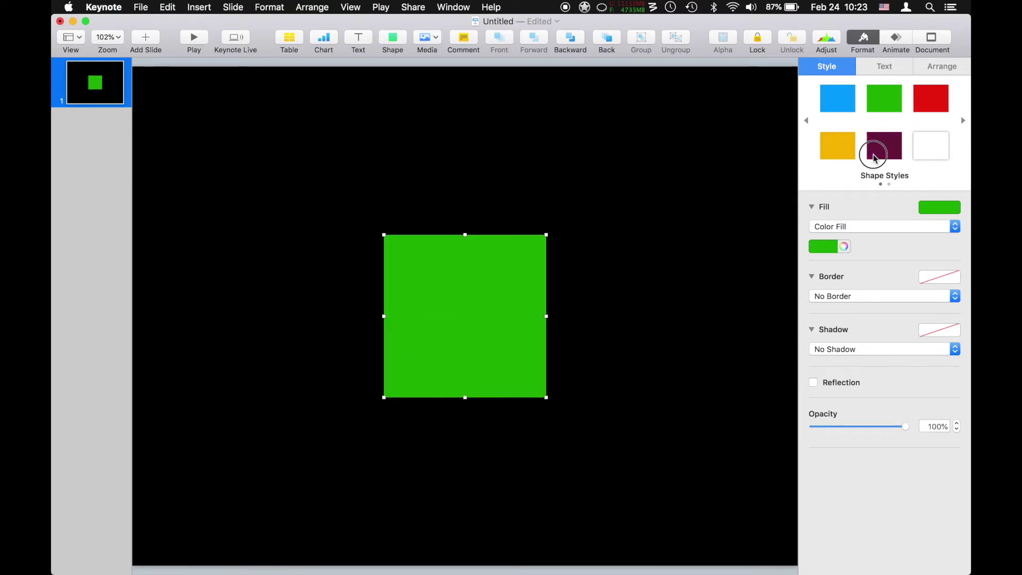
click(837, 145)
drag(515, 286, 513, 283)
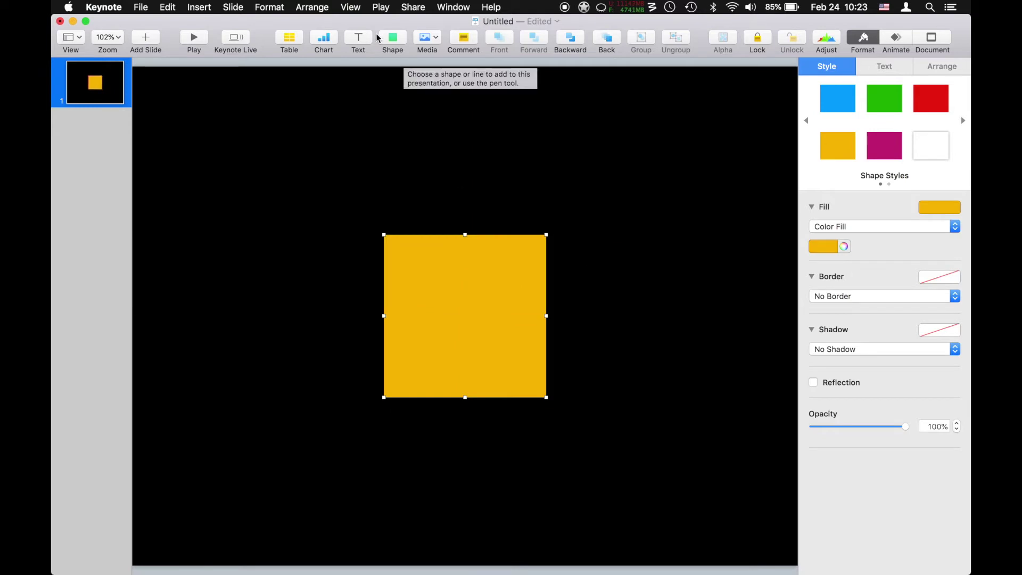
Insert a star and centre it on top of the square stack
click(392, 39)
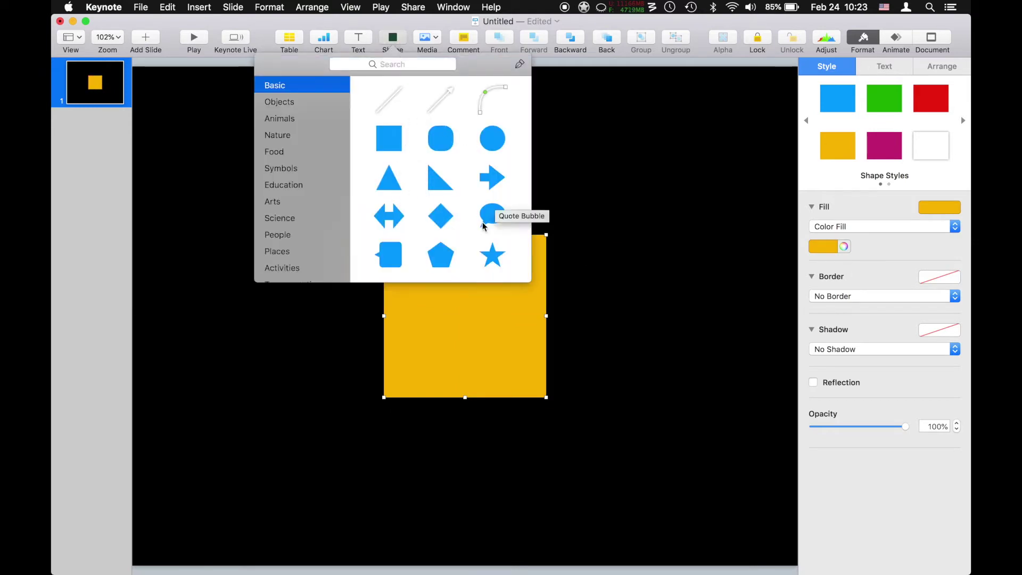
click(491, 254)
drag(467, 319, 469, 317)
key(Escape)
click(458, 322)
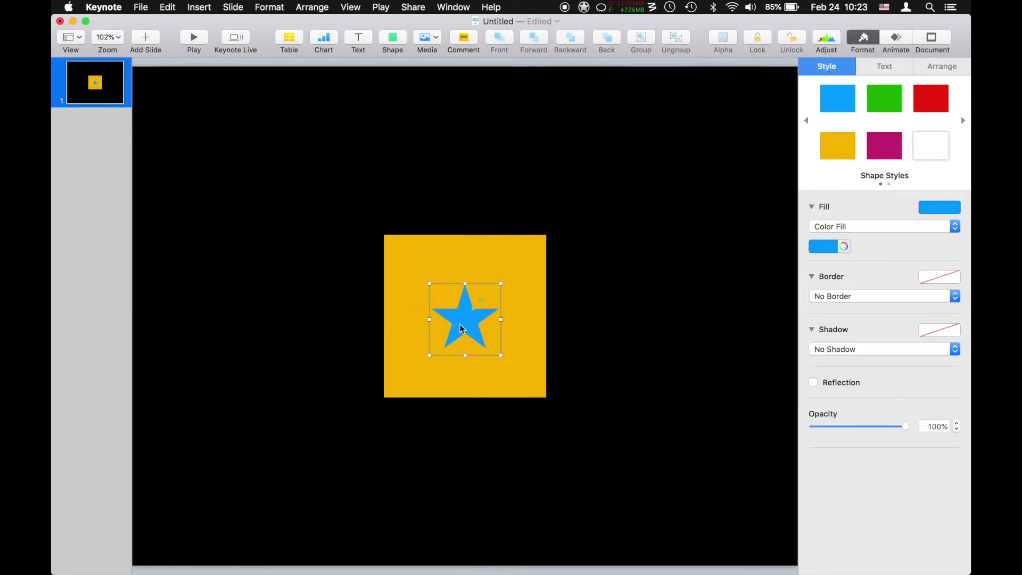
Send the star to the back, behind all four squares
right_click(461, 328)
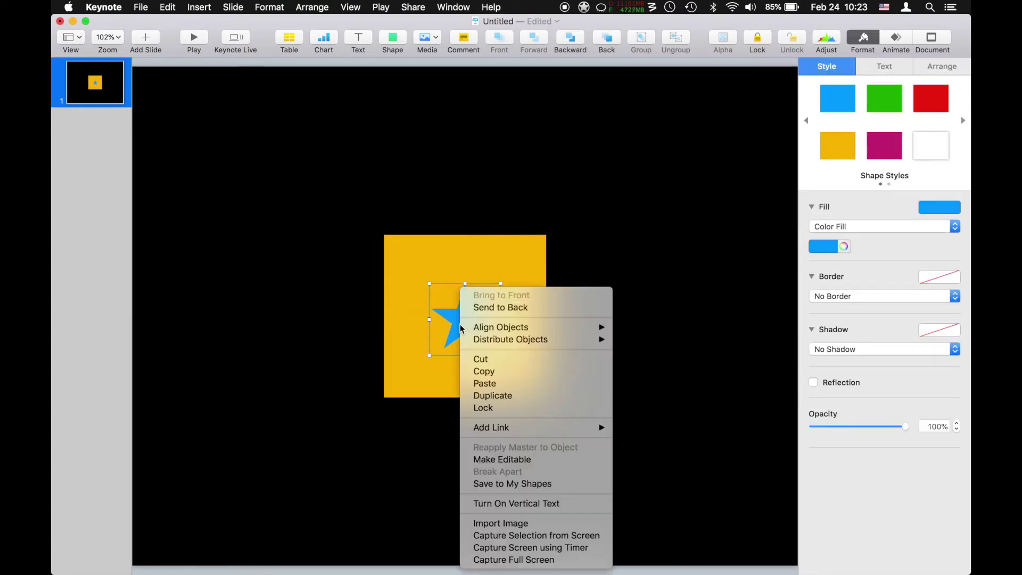
click(507, 308)
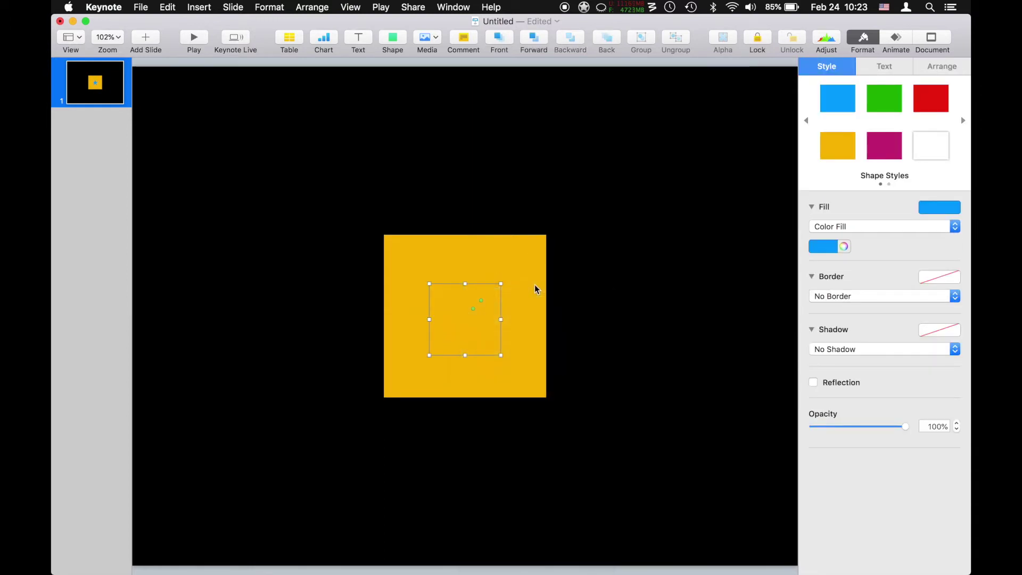
click(590, 278)
Test-move the yellow square aside, then undo so the stack is centred again
click(529, 272)
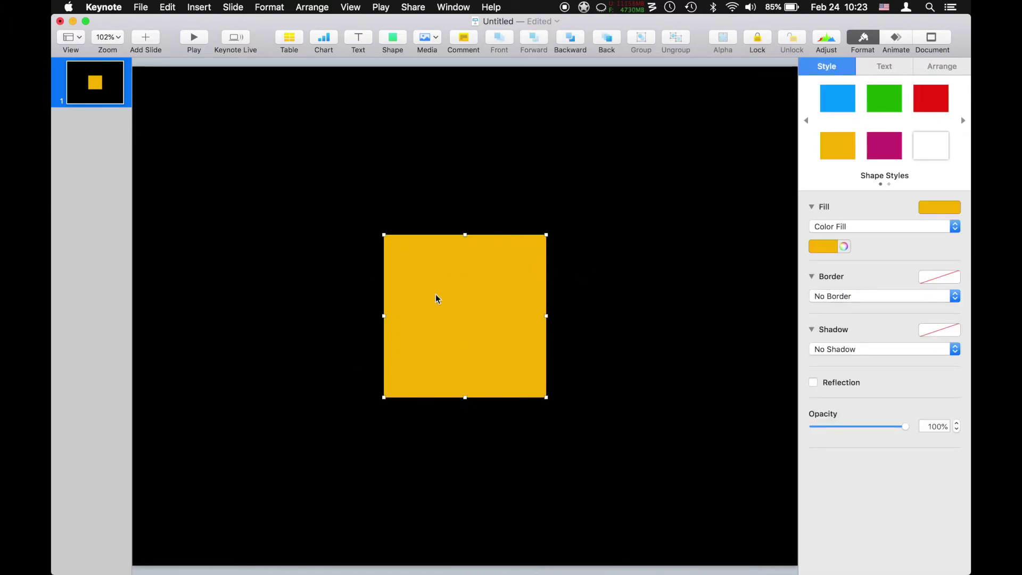
drag(458, 306, 465, 486)
key(super+z)
key(super+z)
key(super+z)
key(super+z)
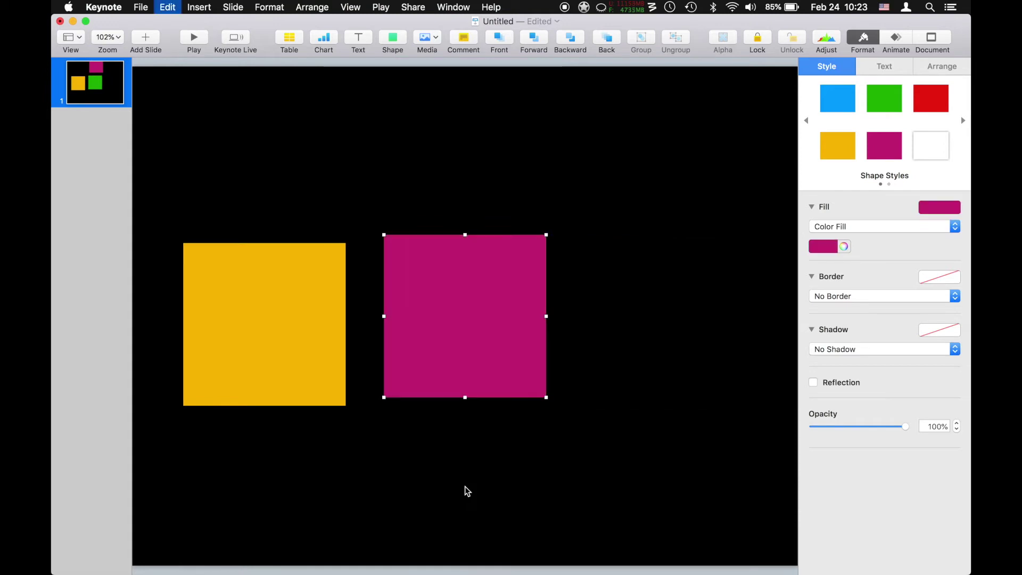
key(super+z)
click(477, 323)
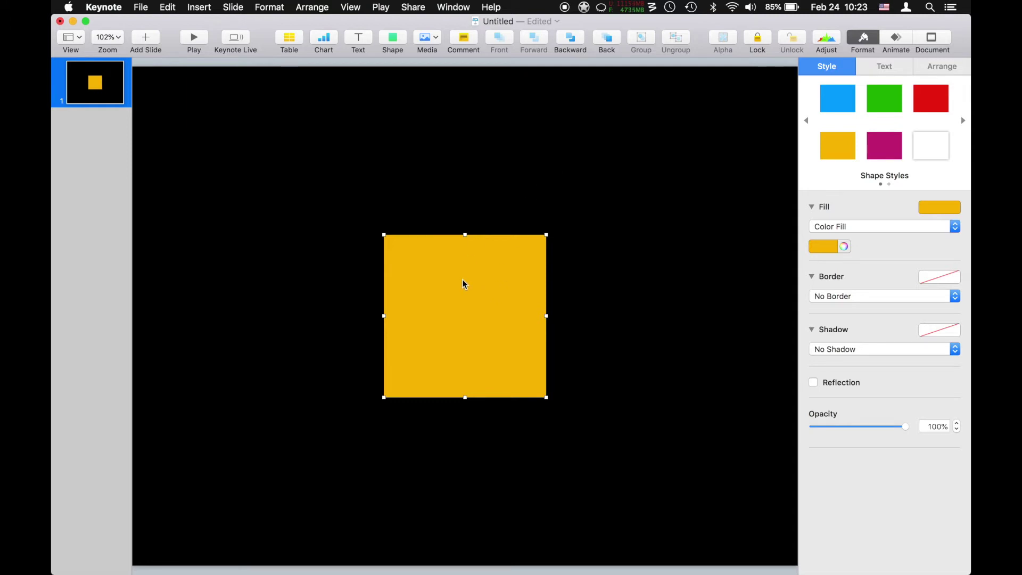
key(super+z)
Add a Move action and a Squish build-in to the yellow square
click(477, 283)
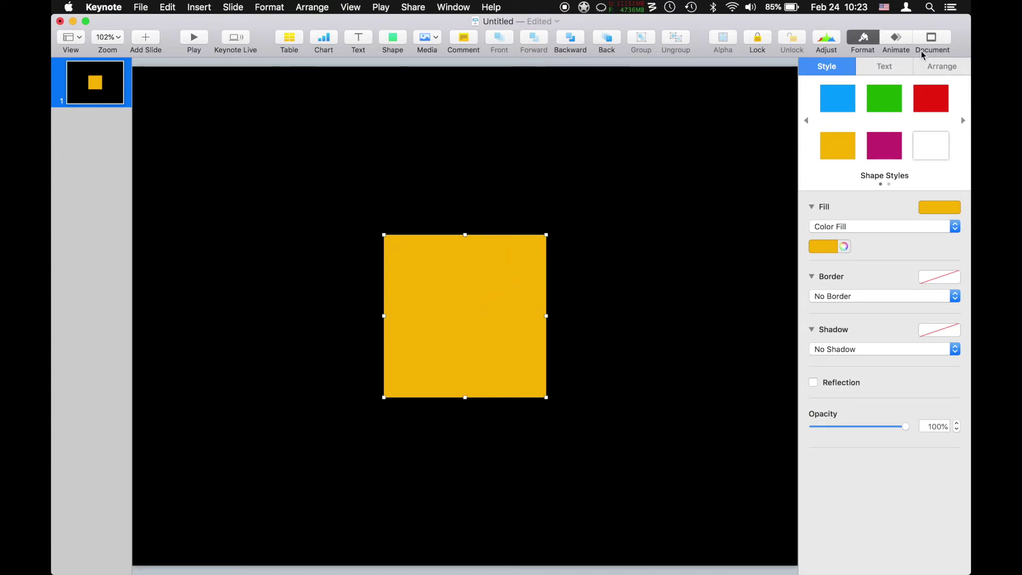
click(896, 39)
click(844, 110)
click(831, 176)
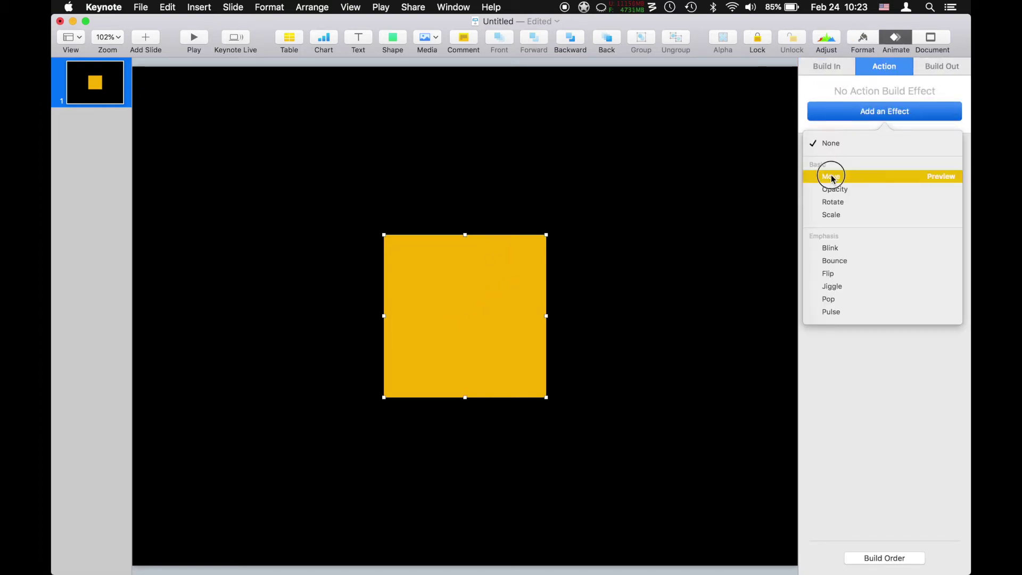
click(834, 72)
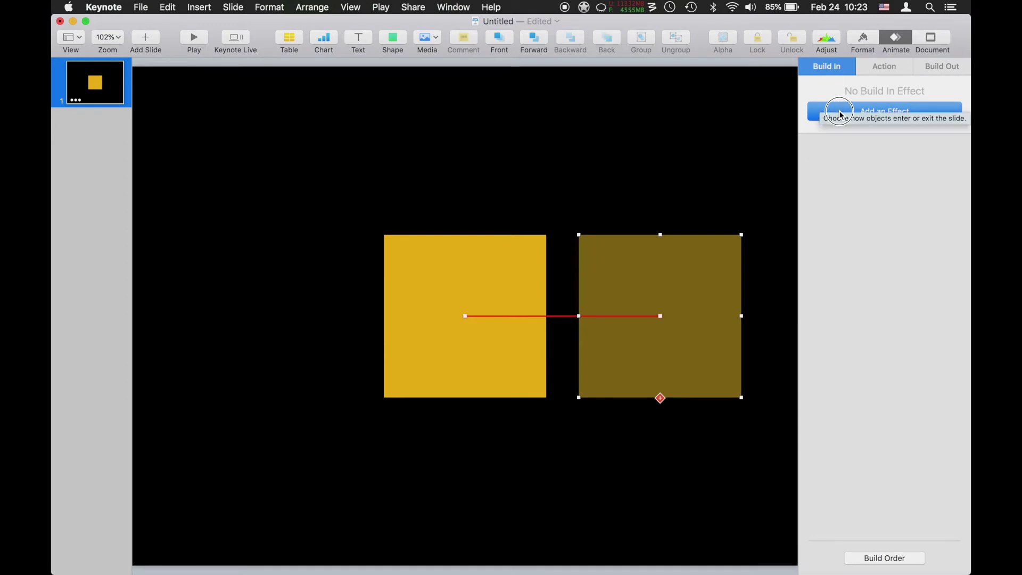
click(834, 110)
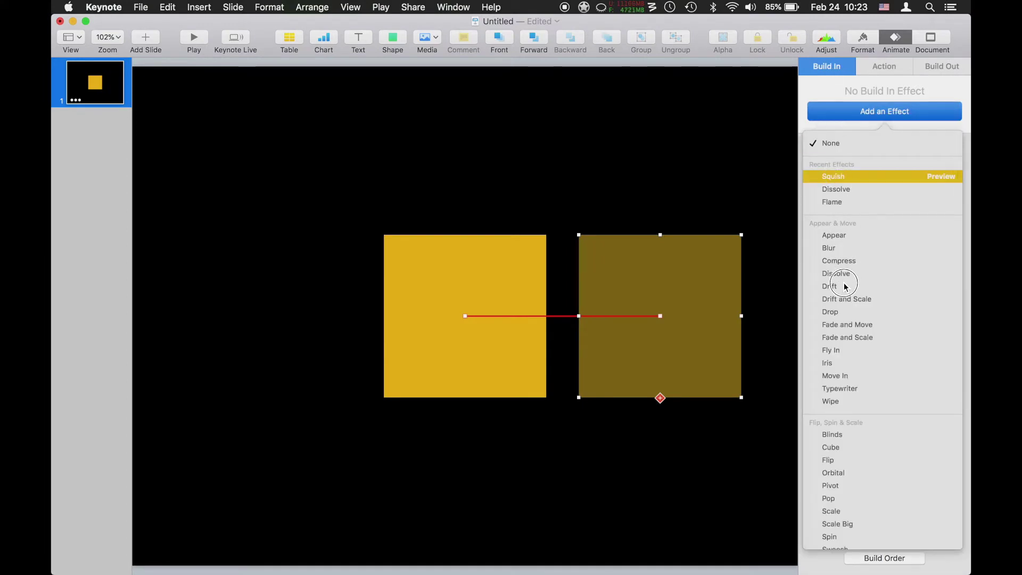
click(851, 173)
click(647, 171)
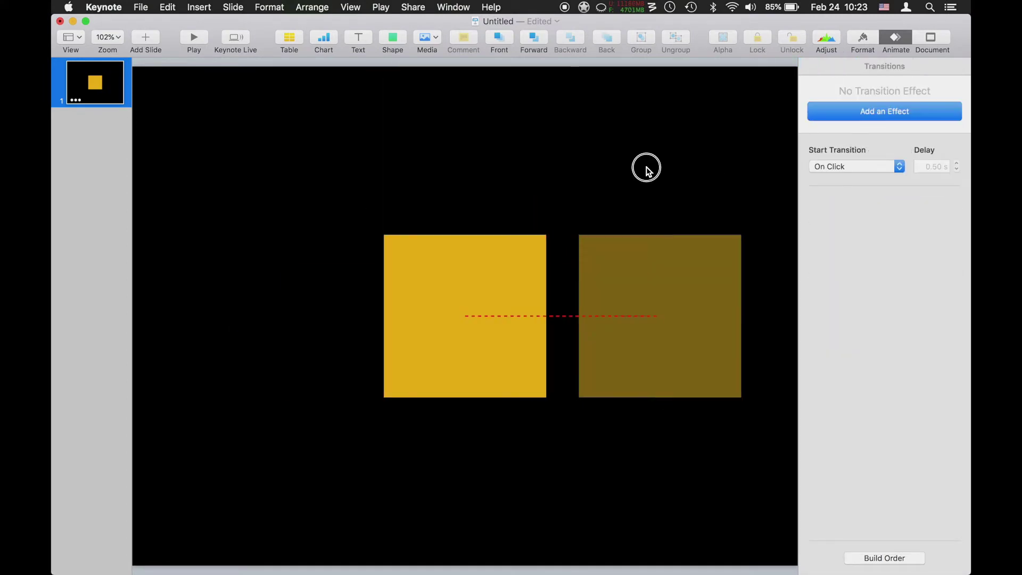
click(479, 259)
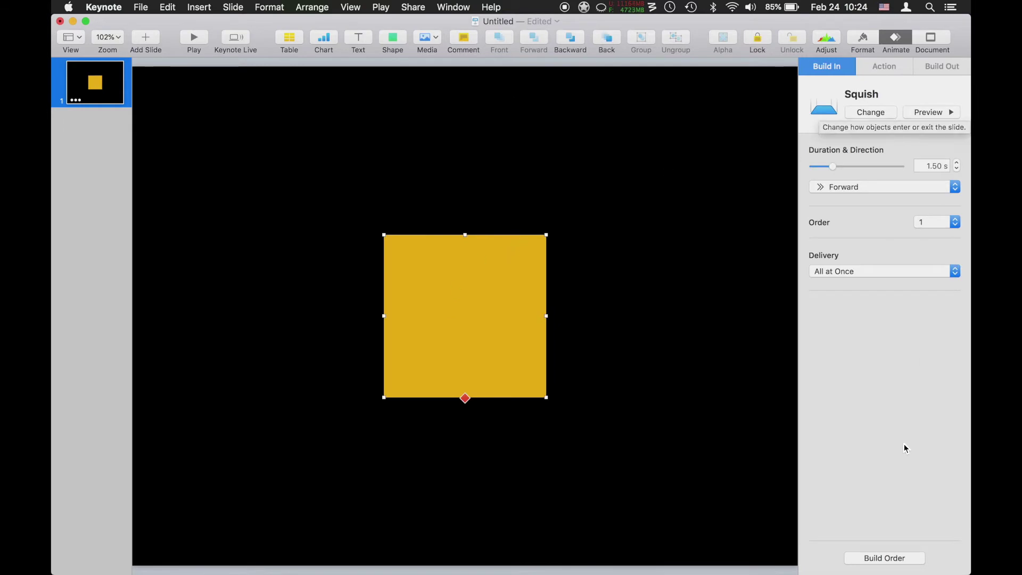
click(873, 556)
Preview the yellow square's Squish and Move builds from the build order list
drag(808, 269, 805, 258)
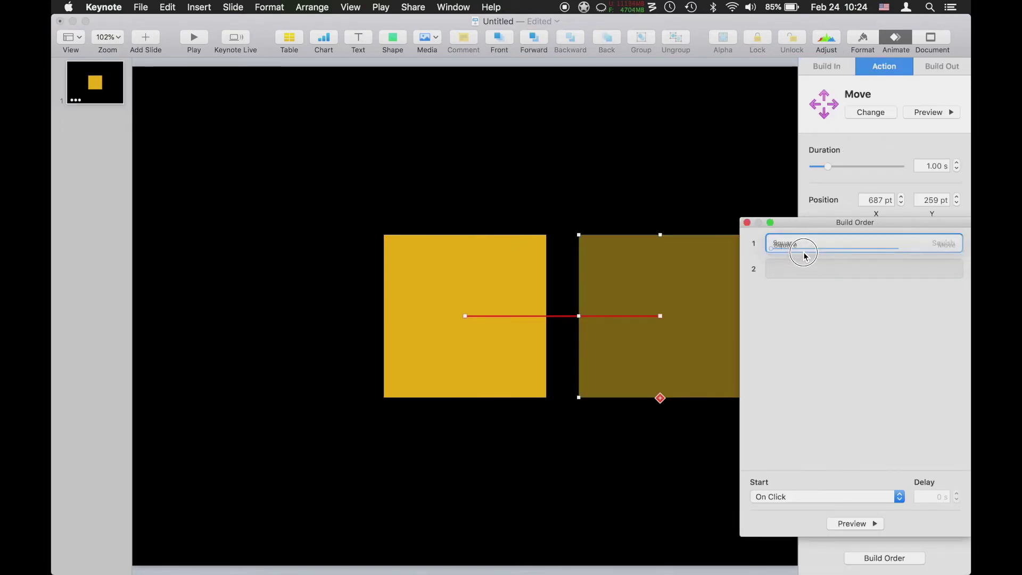
click(783, 388)
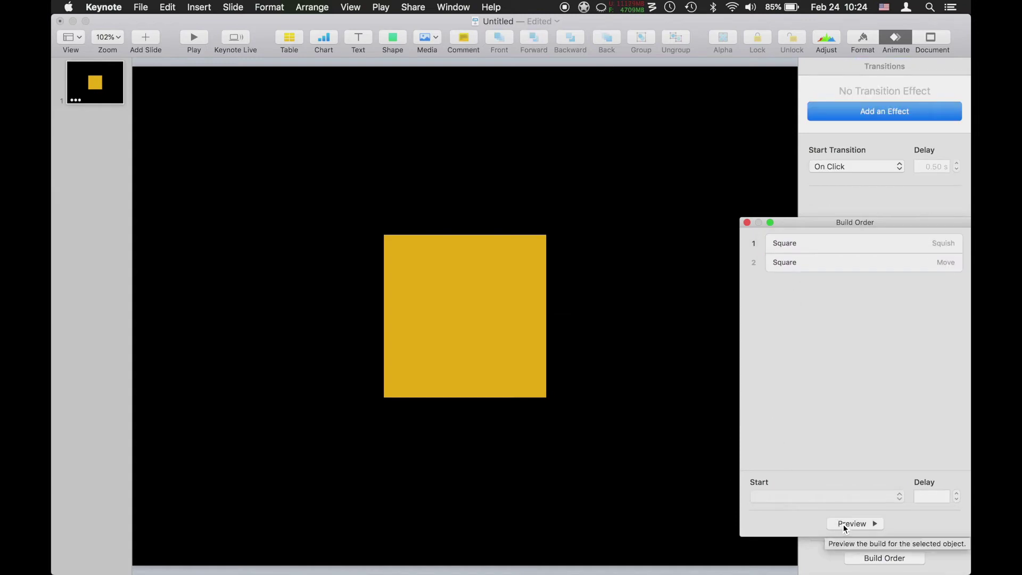
click(843, 525)
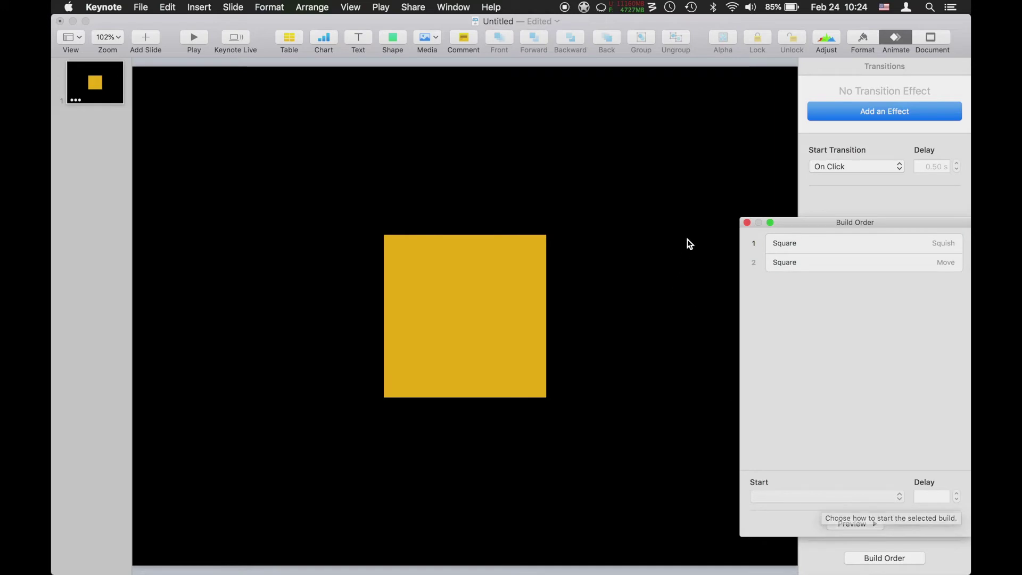
click(846, 243)
shift+click(828, 263)
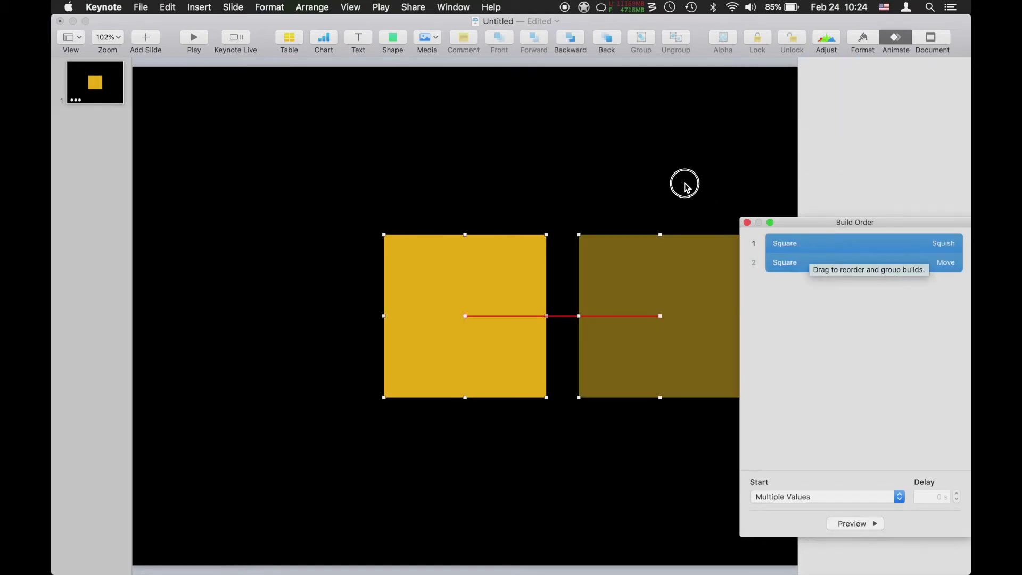
Shift the yellow square down to reveal the magenta square, then select magenta
click(529, 230)
click(504, 269)
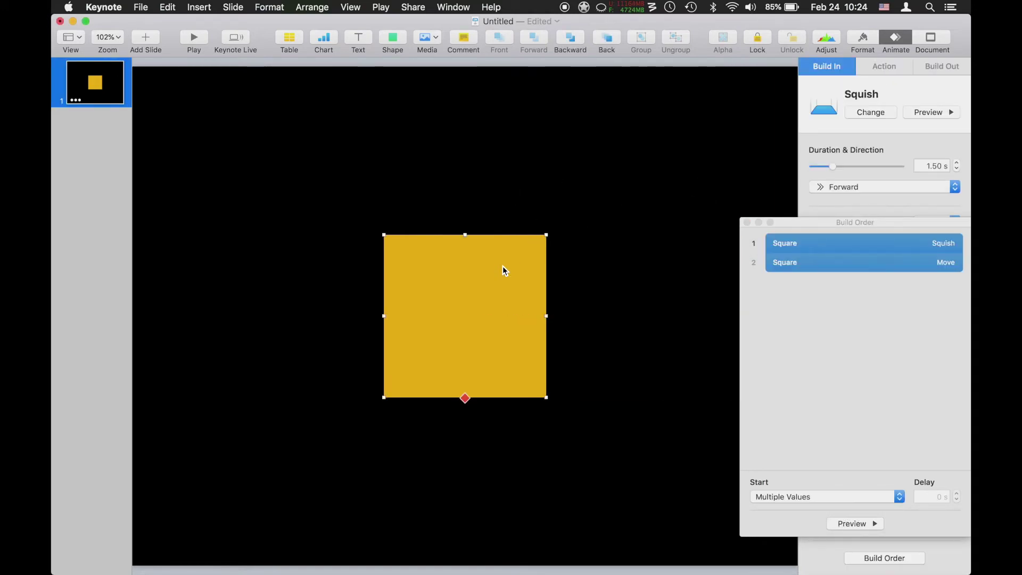
click(457, 282)
click(465, 312)
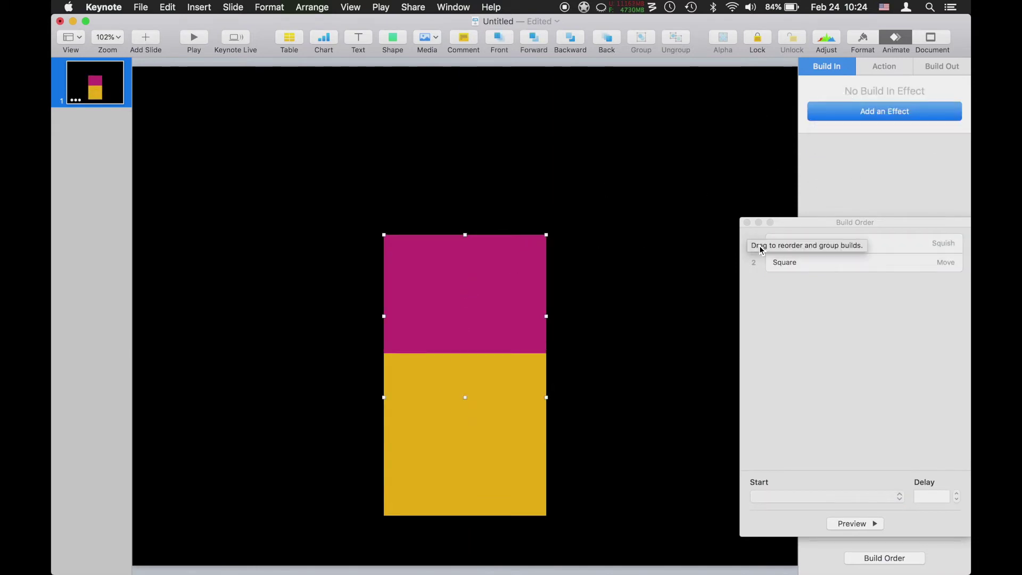
Give the magenta square a Squish build-in and a Move action ending left at X 61 pt
click(847, 116)
click(831, 171)
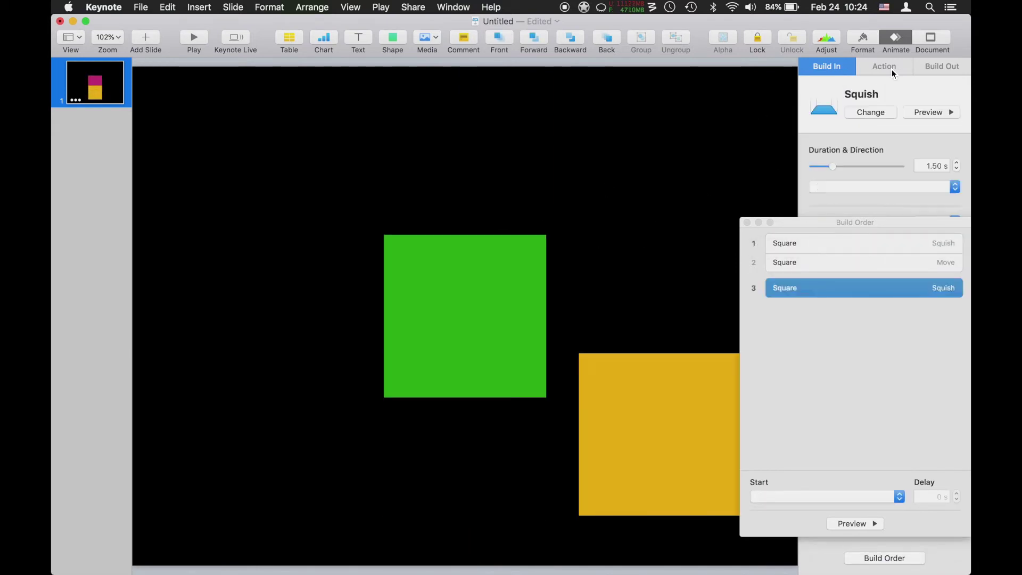
click(892, 68)
drag(816, 222, 815, 324)
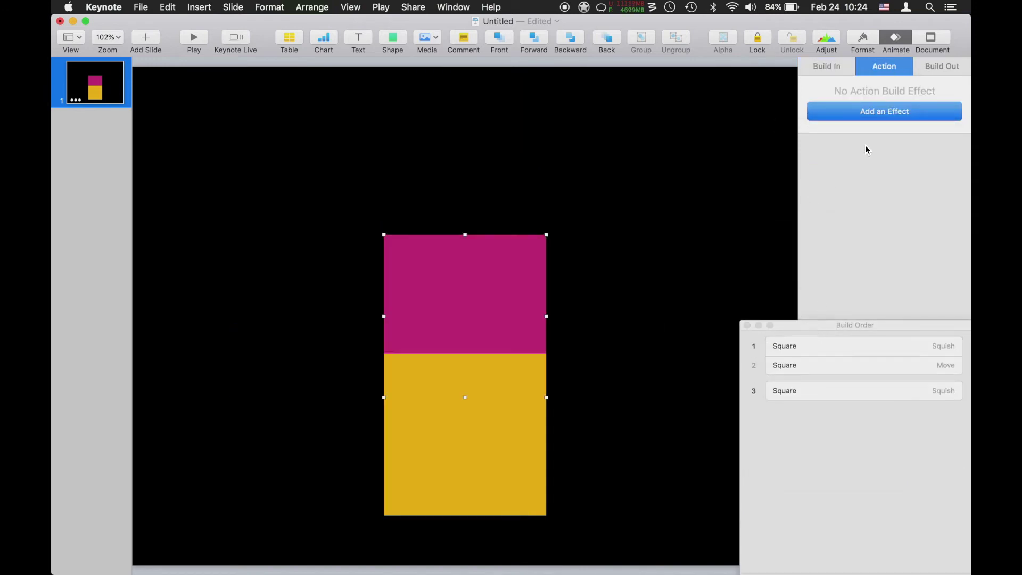
click(866, 111)
click(846, 180)
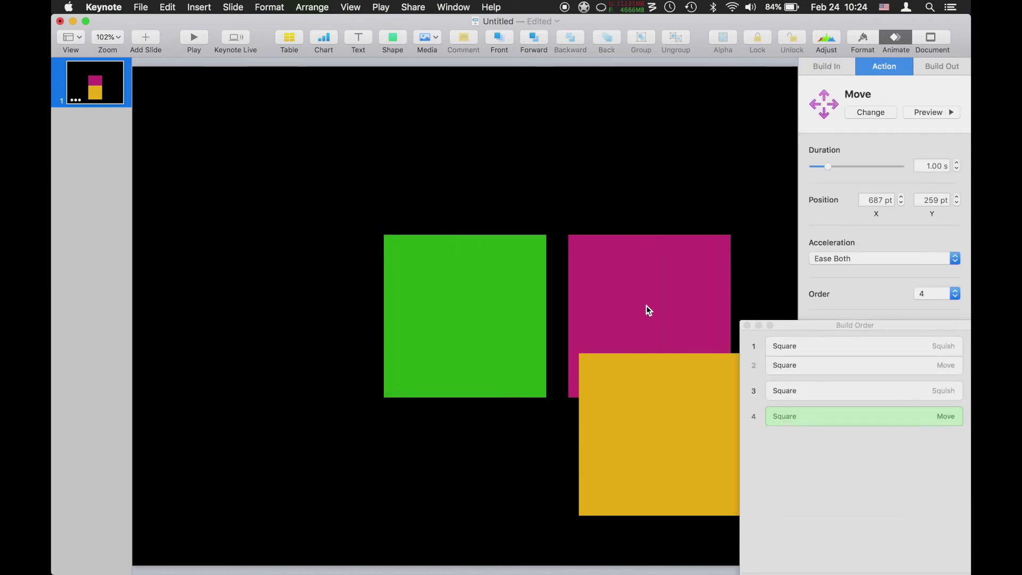
drag(634, 297, 246, 282)
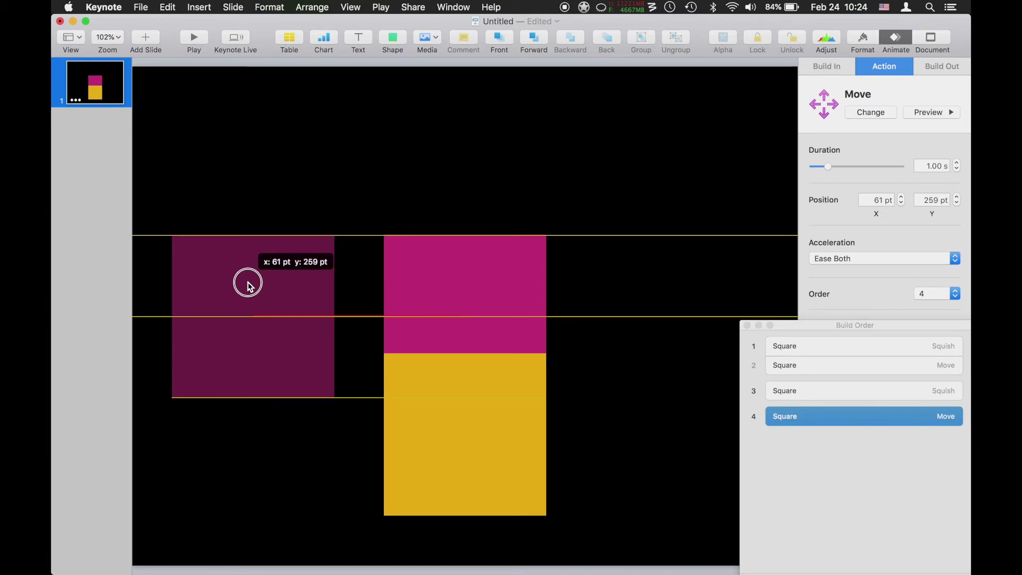
drag(479, 285, 453, 303)
Move the yellow square back up over magenta to Y 259 pt
click(445, 367)
drag(445, 367, 446, 250)
click(504, 196)
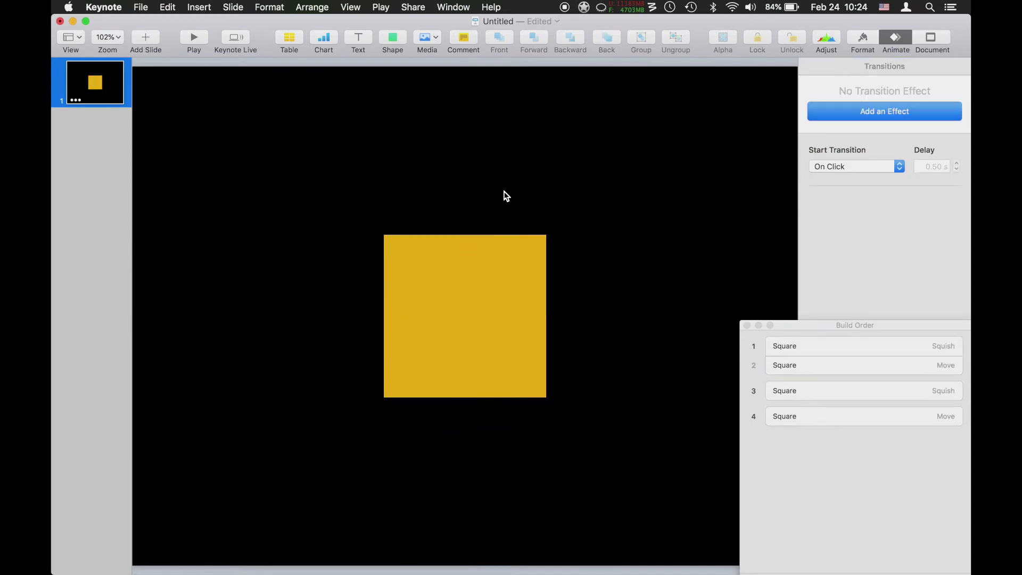
click(492, 244)
click(357, 6)
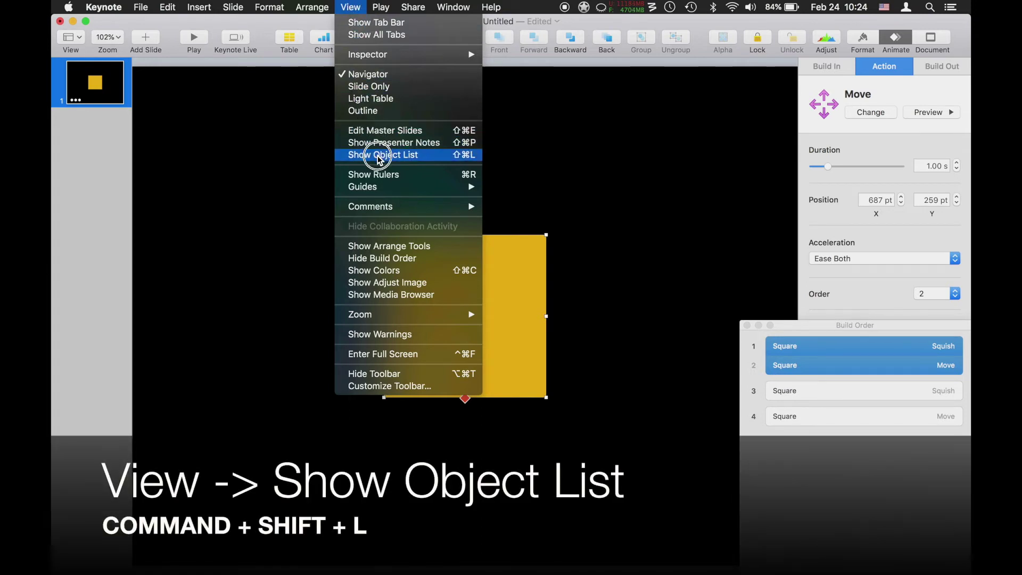
Show the Object List and review each of the four squares and the star
click(466, 162)
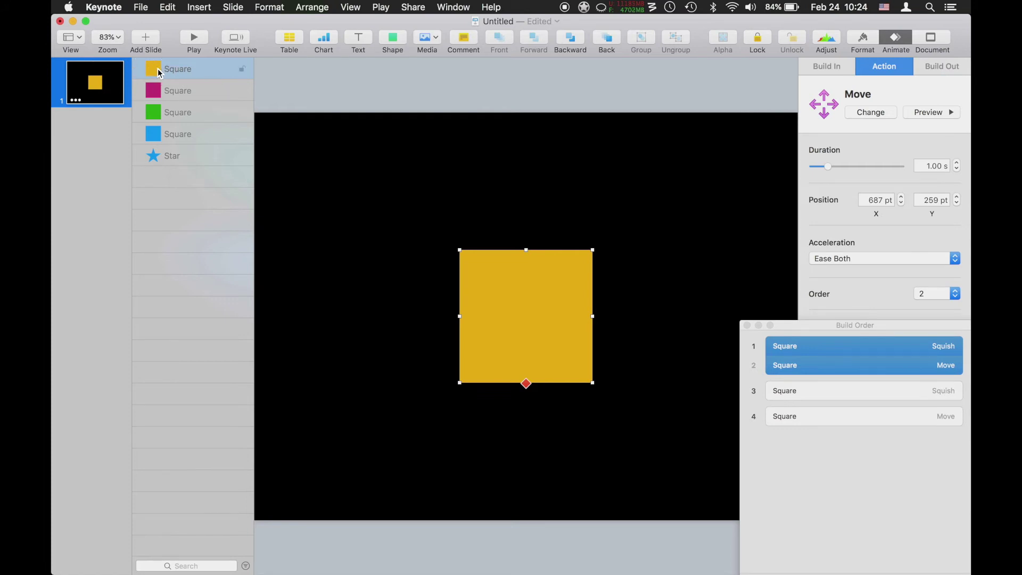
click(159, 91)
click(159, 112)
click(160, 142)
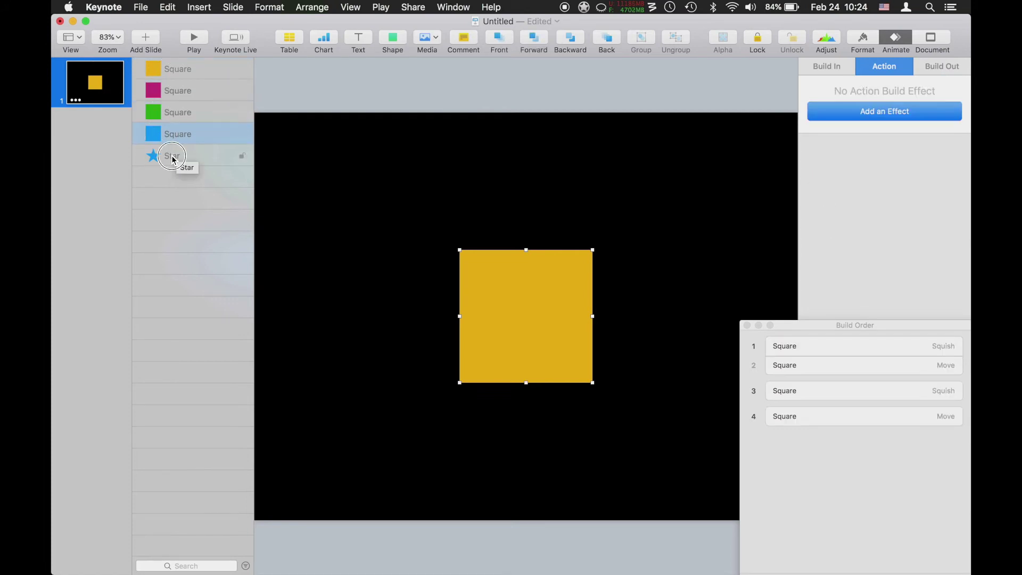
click(172, 155)
click(187, 97)
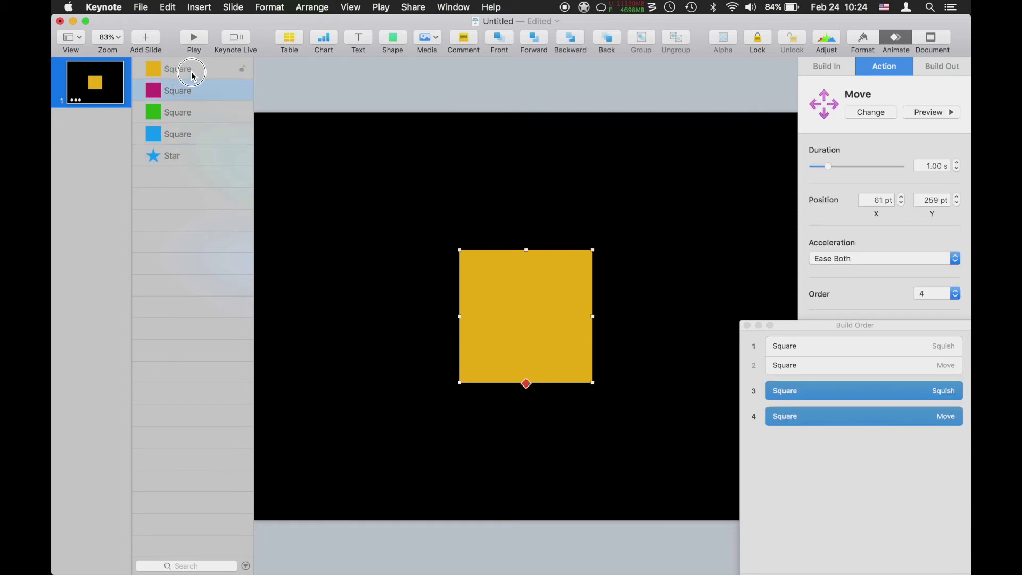
click(193, 70)
click(189, 112)
click(193, 136)
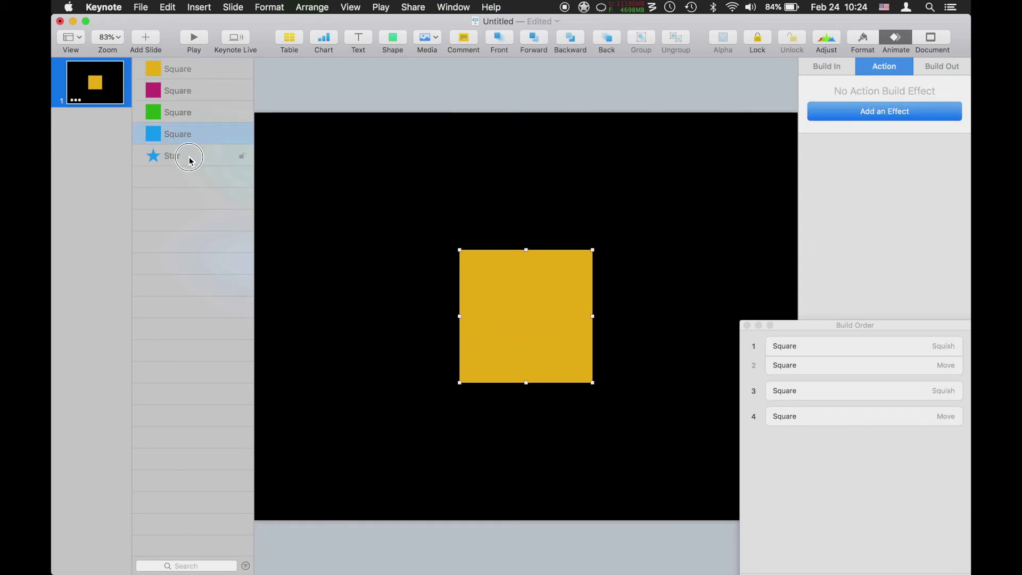
click(189, 160)
Close the Build Order window and select the magenta square in the Object List
click(754, 332)
click(747, 325)
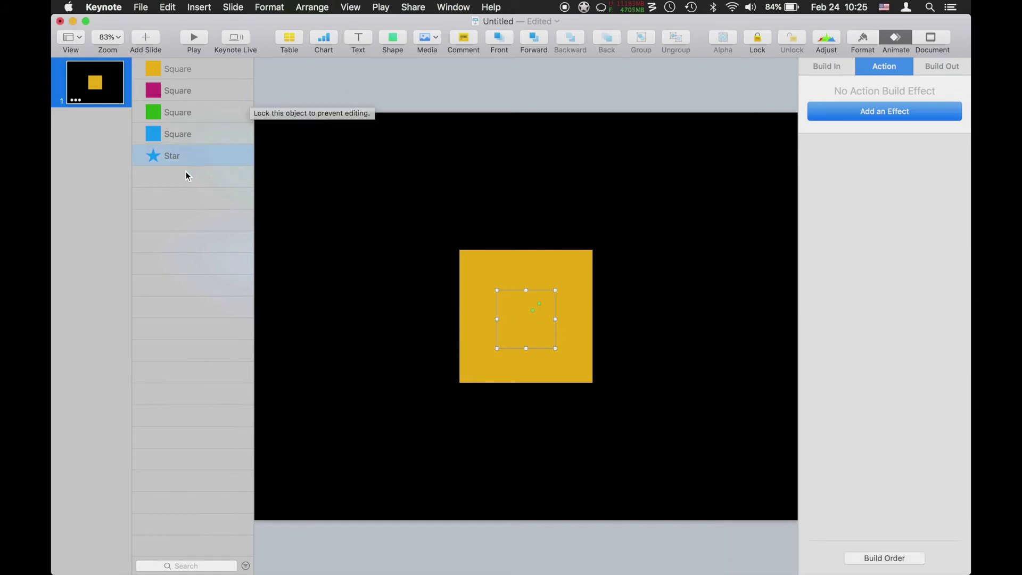
click(199, 137)
click(204, 91)
click(207, 75)
click(201, 94)
right_click(202, 97)
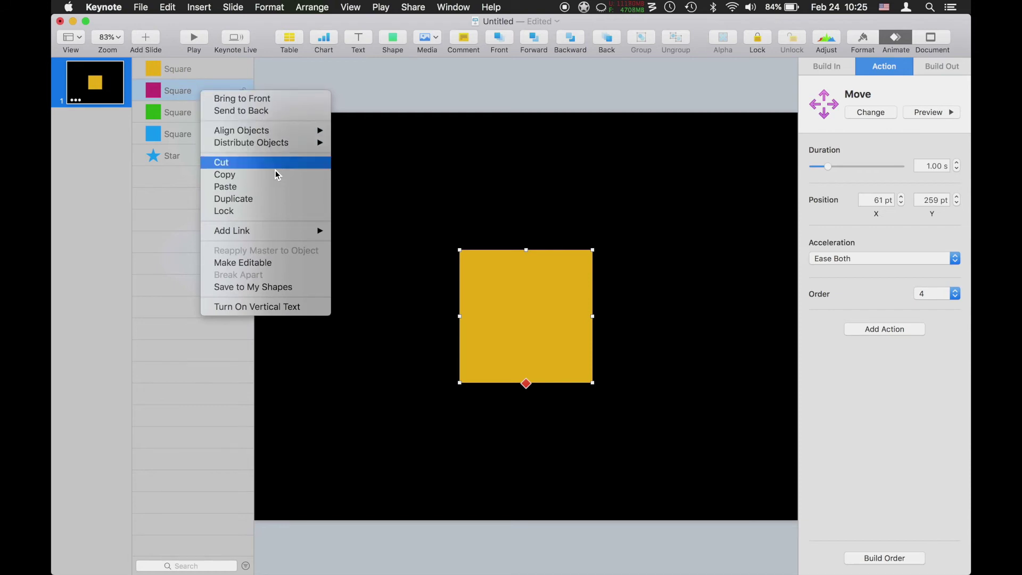
click(178, 187)
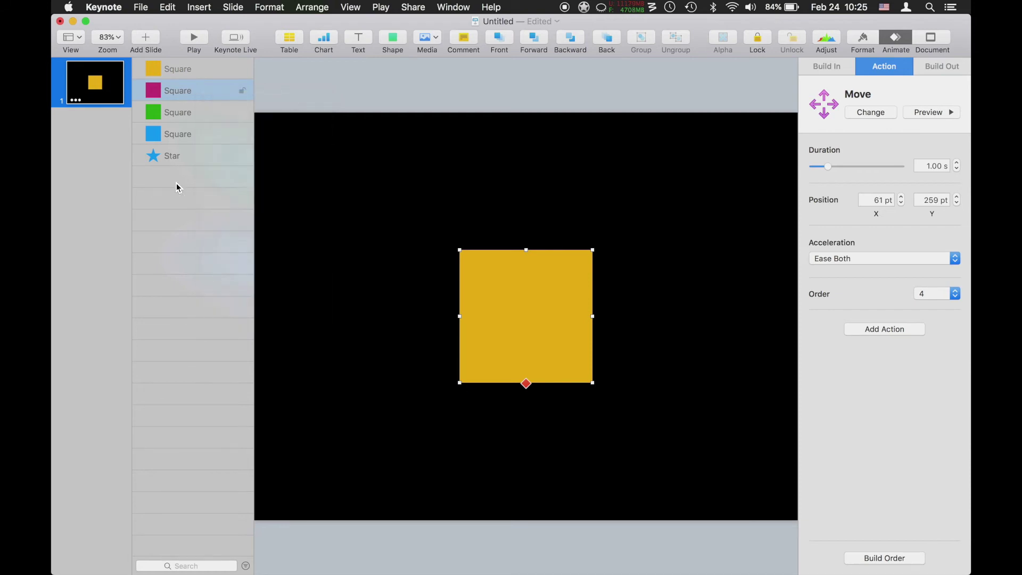
Give the green square a Squish build-in and a Move action ending below the yellow square
click(188, 119)
click(826, 66)
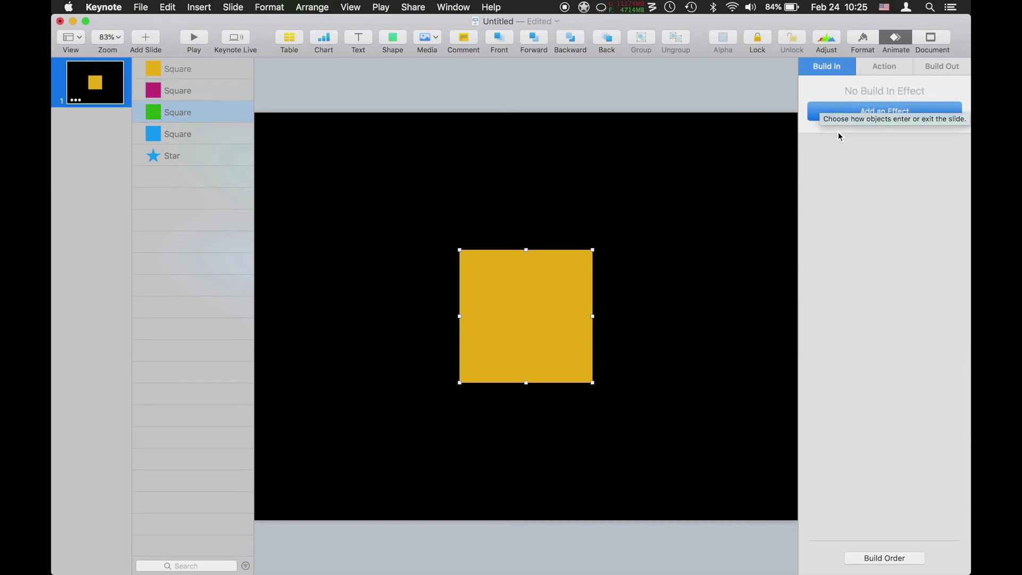
click(844, 111)
click(841, 178)
click(885, 68)
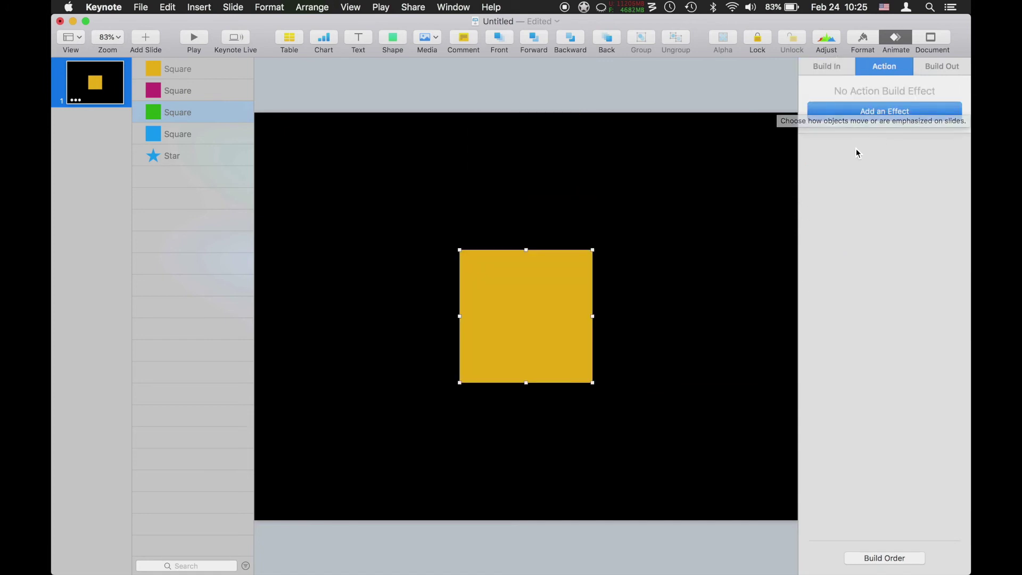
click(854, 111)
click(844, 175)
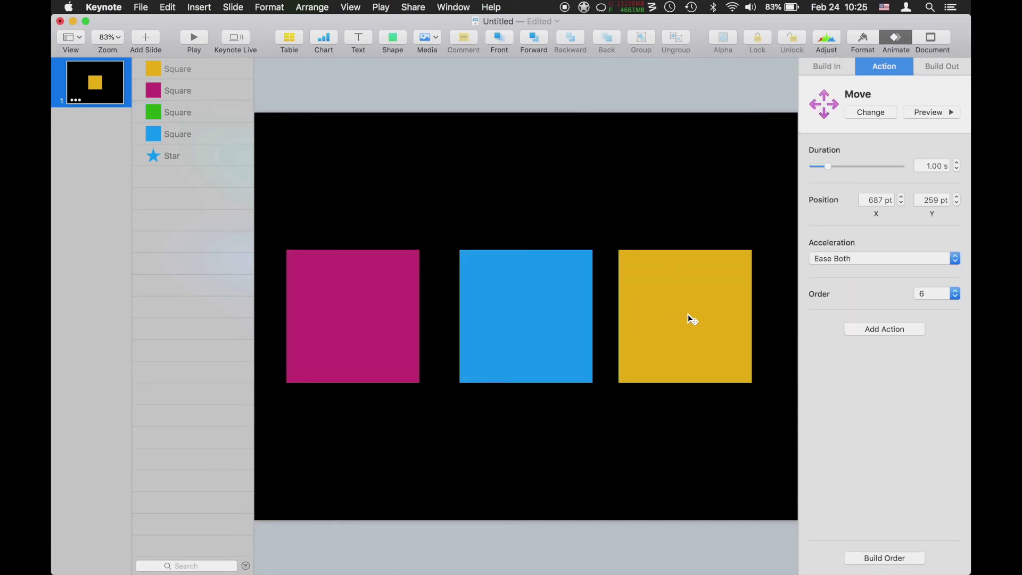
drag(694, 314, 538, 461)
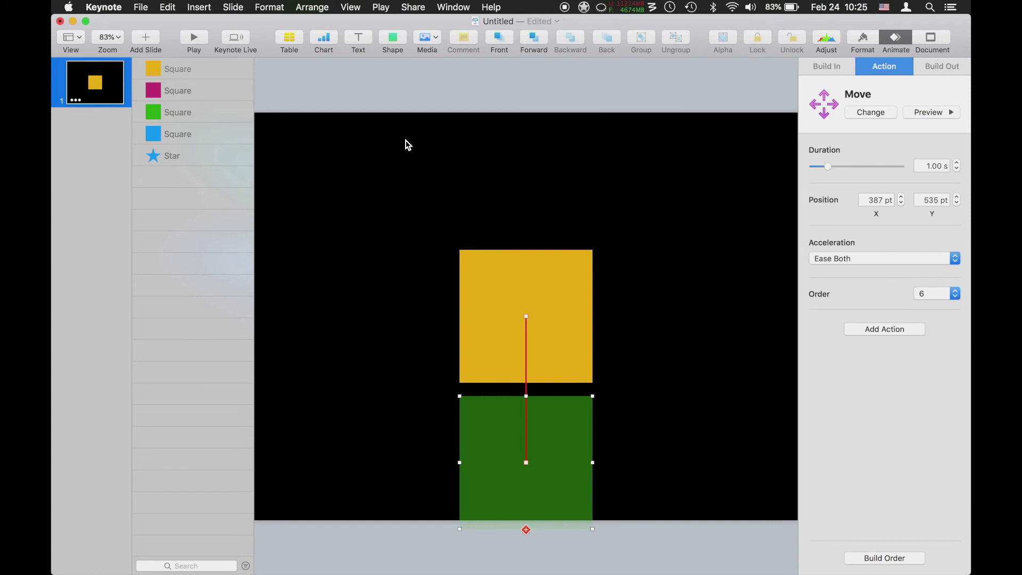
Give the blue square a Squish build-in and a Move action ending at the slide's top edge
click(192, 131)
click(826, 66)
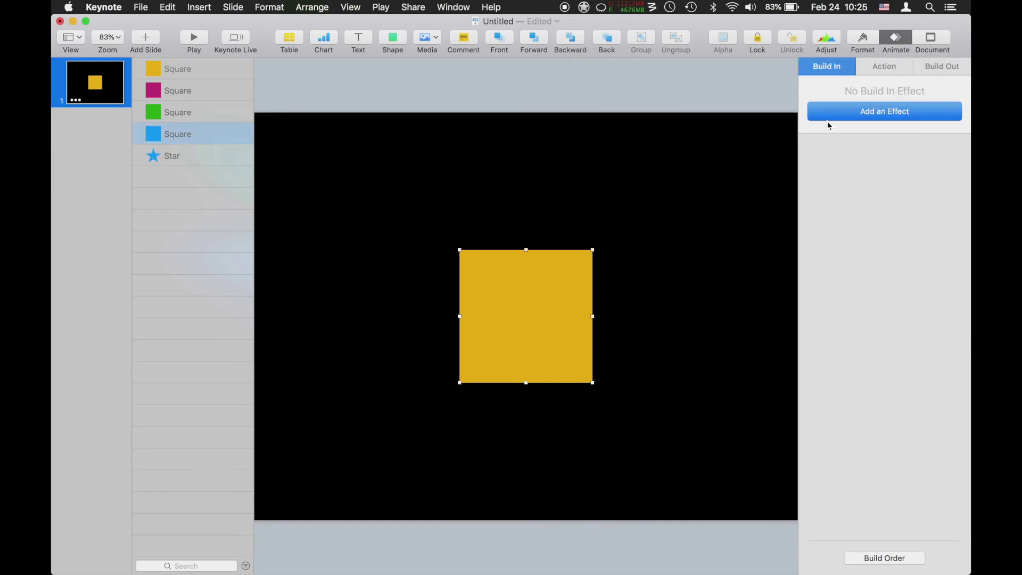
click(846, 116)
click(844, 140)
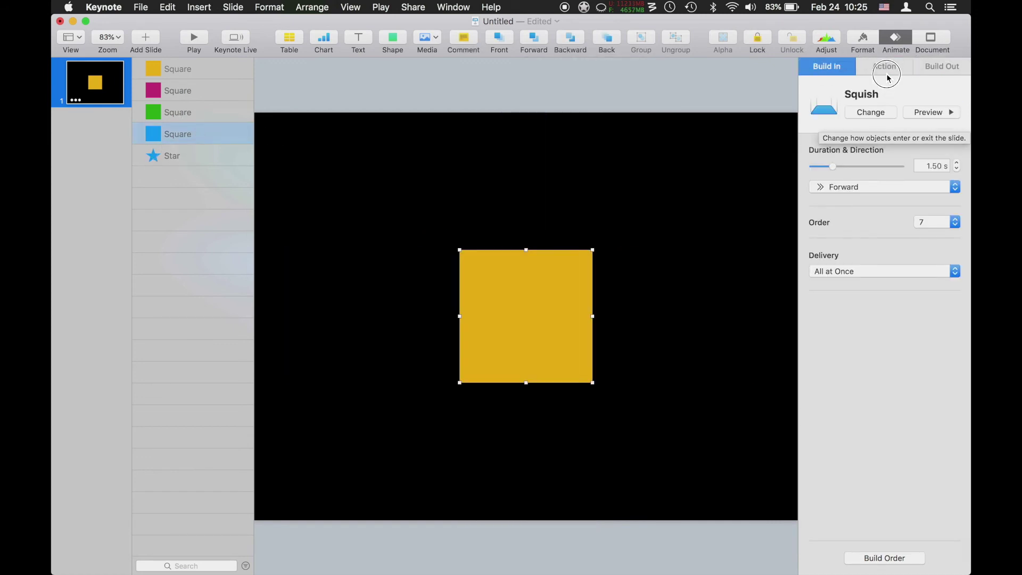
click(883, 68)
click(874, 110)
click(851, 176)
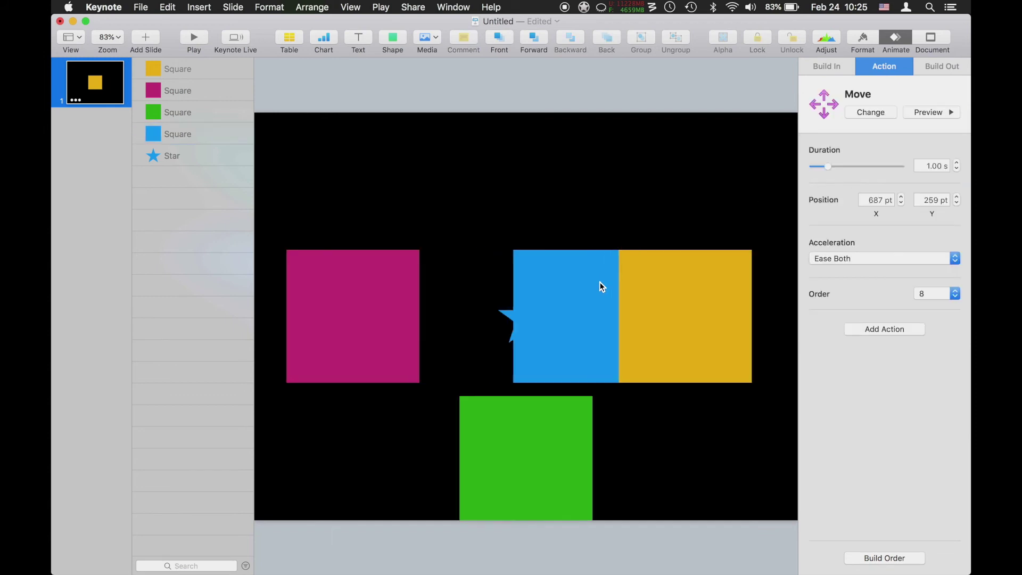
drag(681, 327, 534, 192)
click(654, 89)
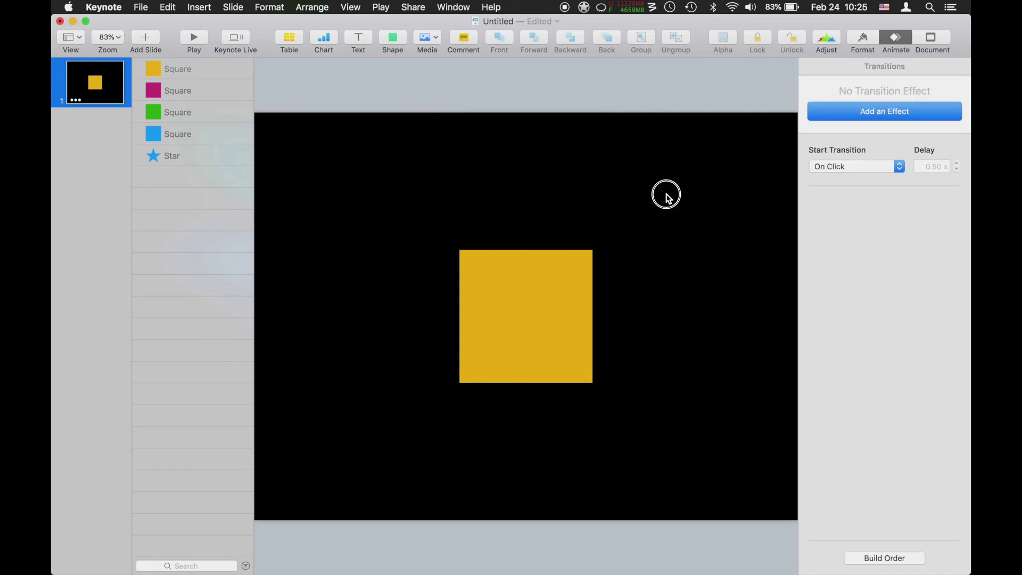
Reopen the build order window higher up and step through its eight alternating Squish and Move builds
click(885, 558)
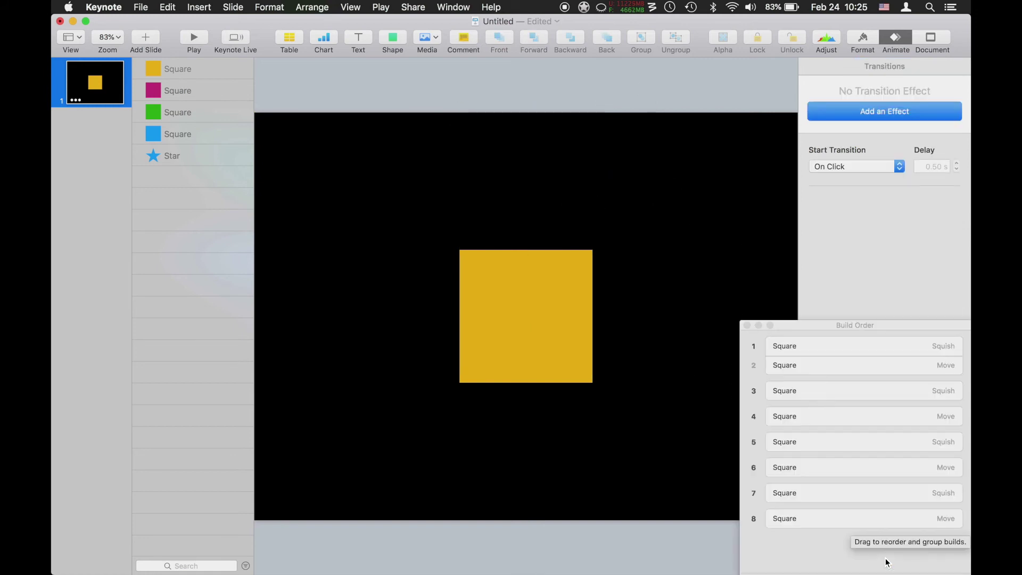
drag(838, 329, 761, 248)
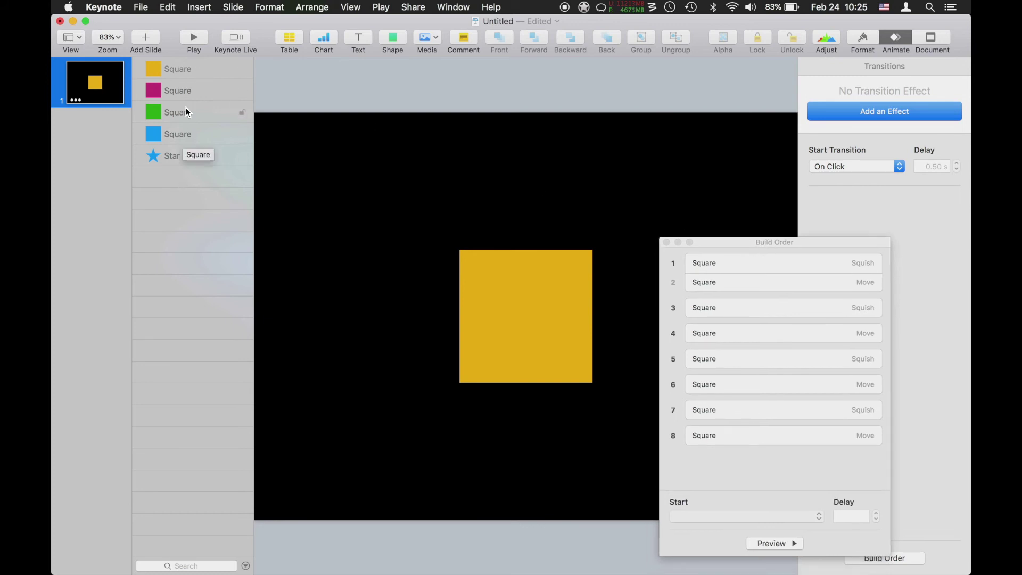
click(725, 305)
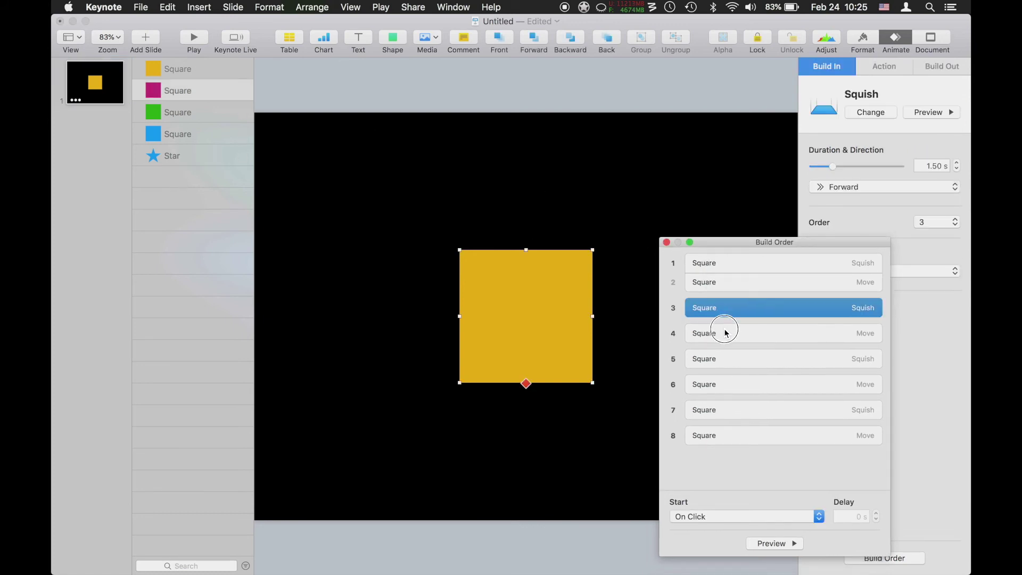
click(726, 333)
click(725, 362)
click(723, 384)
click(725, 409)
click(727, 436)
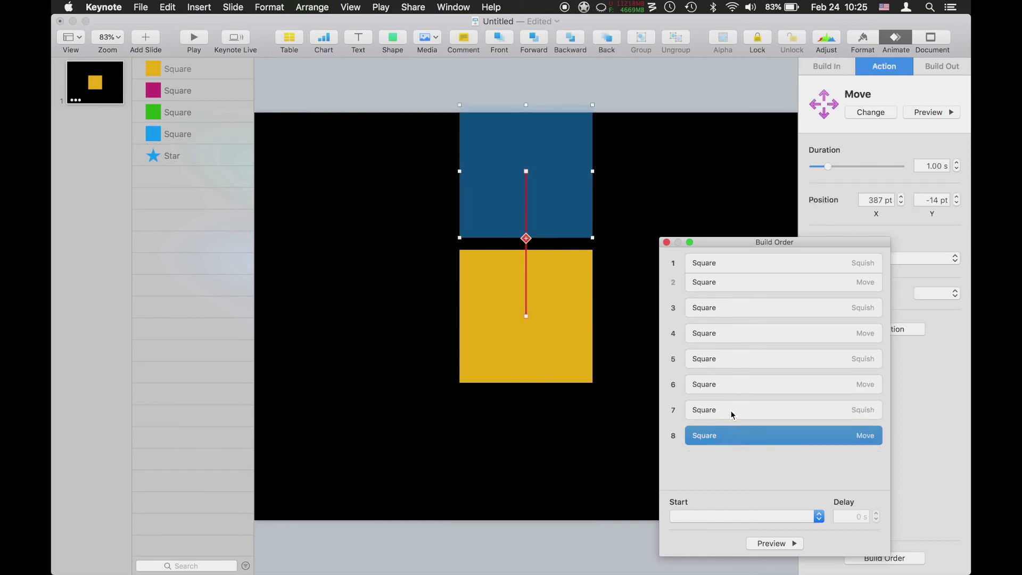
click(731, 384)
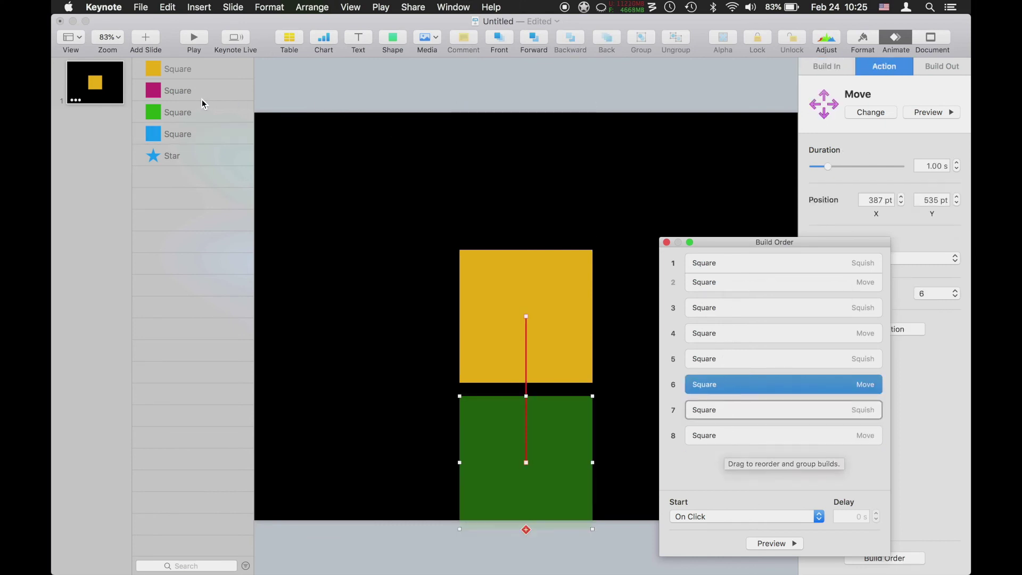
click(179, 96)
Rename the magenta and green squares to Pink Square and Green Square
click(173, 91)
click(173, 92)
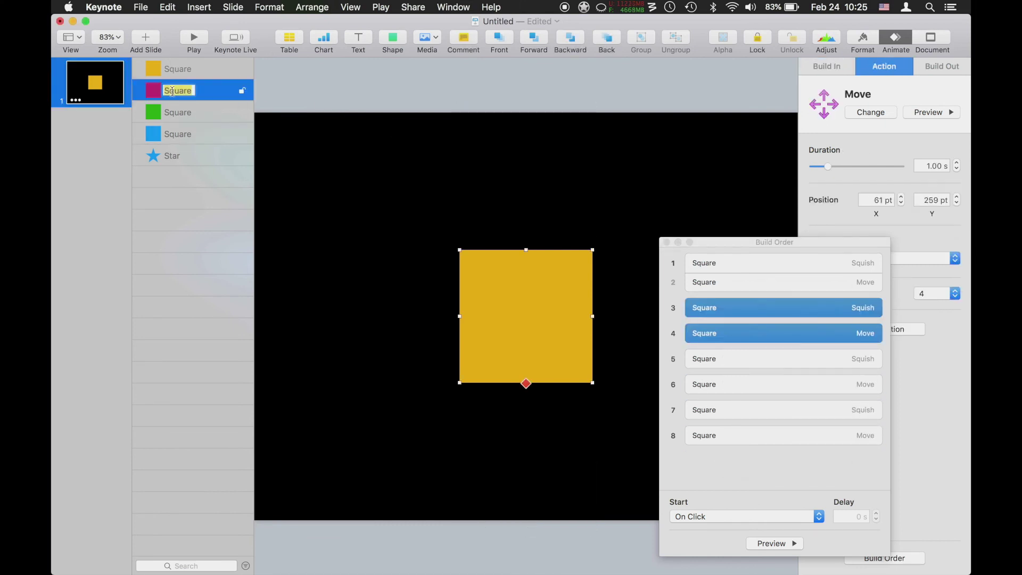
text(Pink)
key(Return)
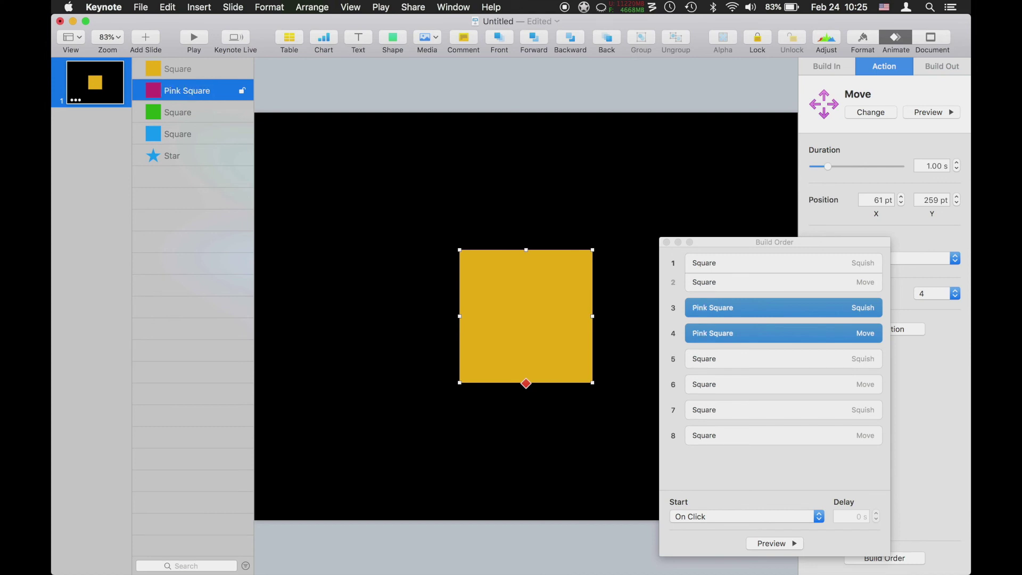
double_click(178, 113)
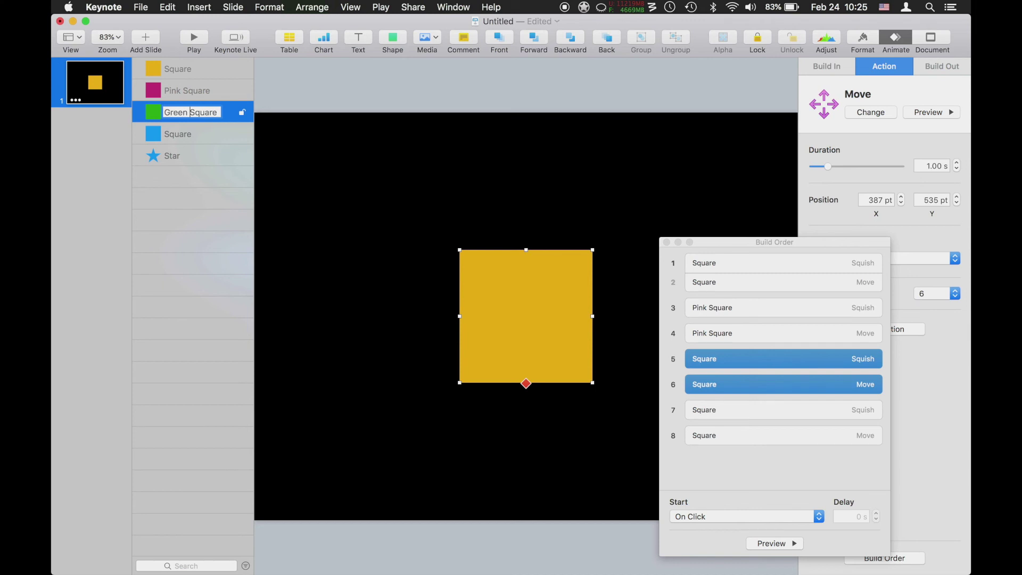
text(Green)
key(Return)
Rename the remaining squares to Blue Square and Yellow Square
click(168, 136)
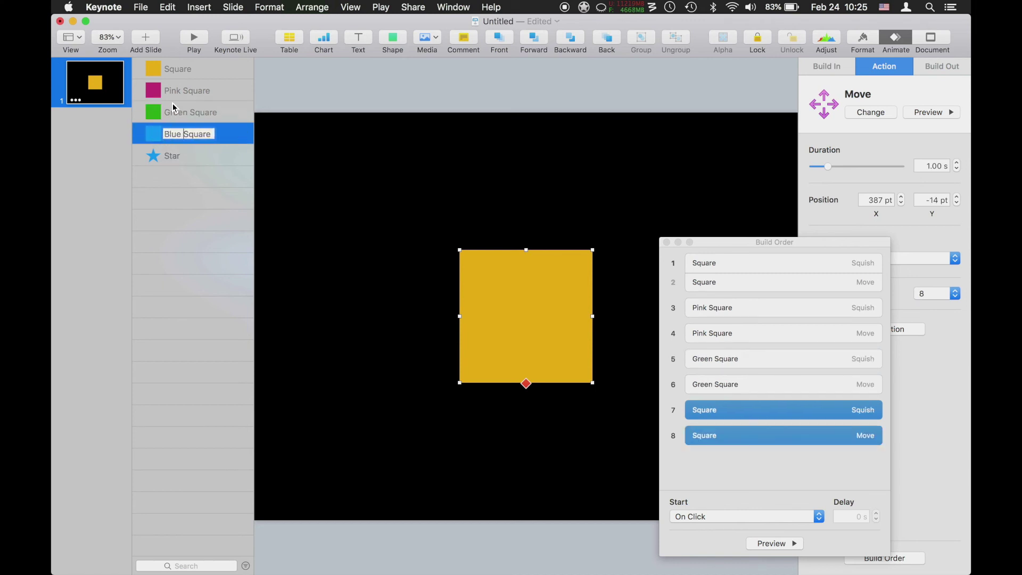
text(Blue)
click(168, 73)
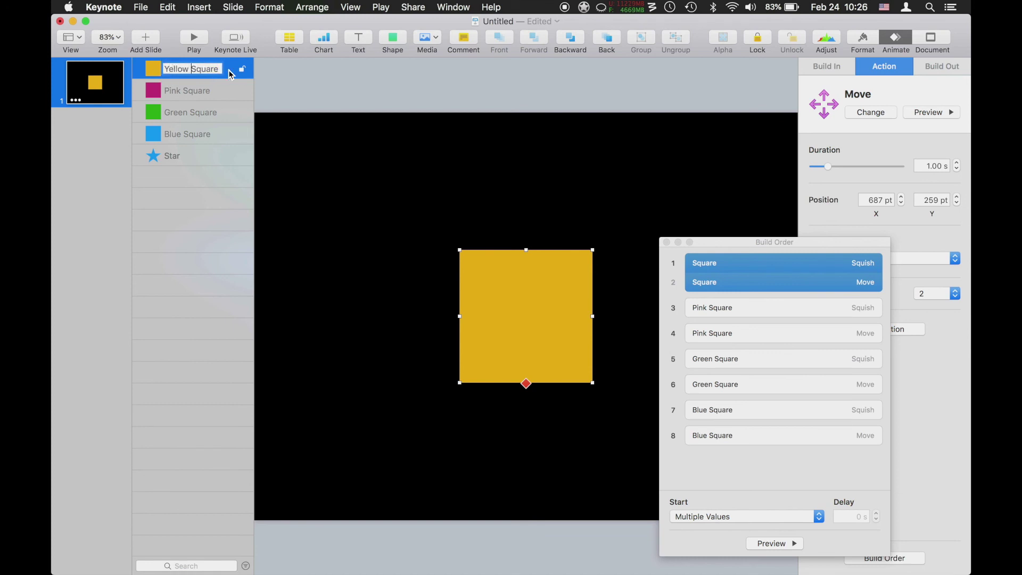
text(Yellow)
key(Return)
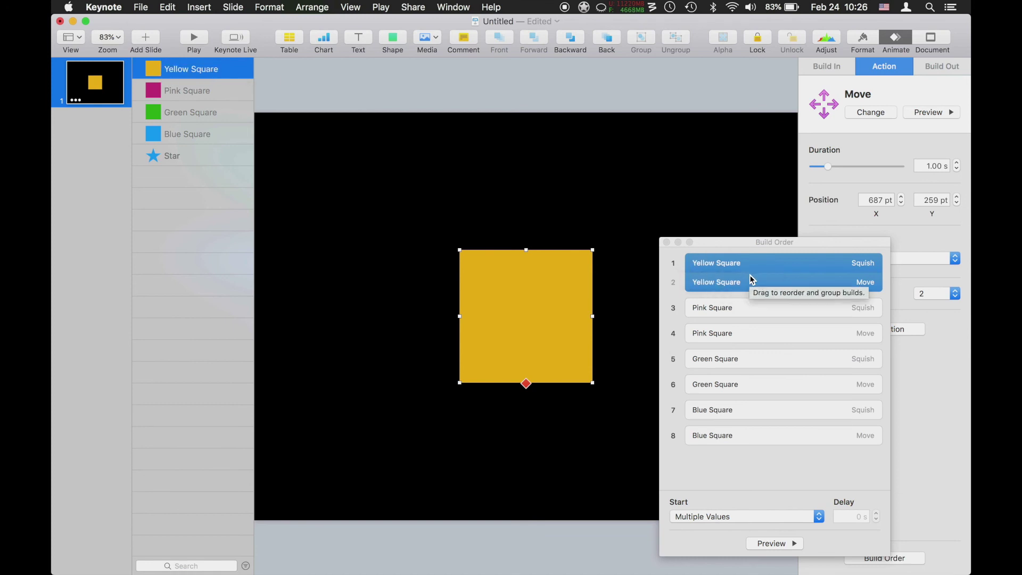
click(739, 331)
Group Pink Square's Move with its Squish and set all eight builds to start After Previous Build
drag(739, 320, 735, 325)
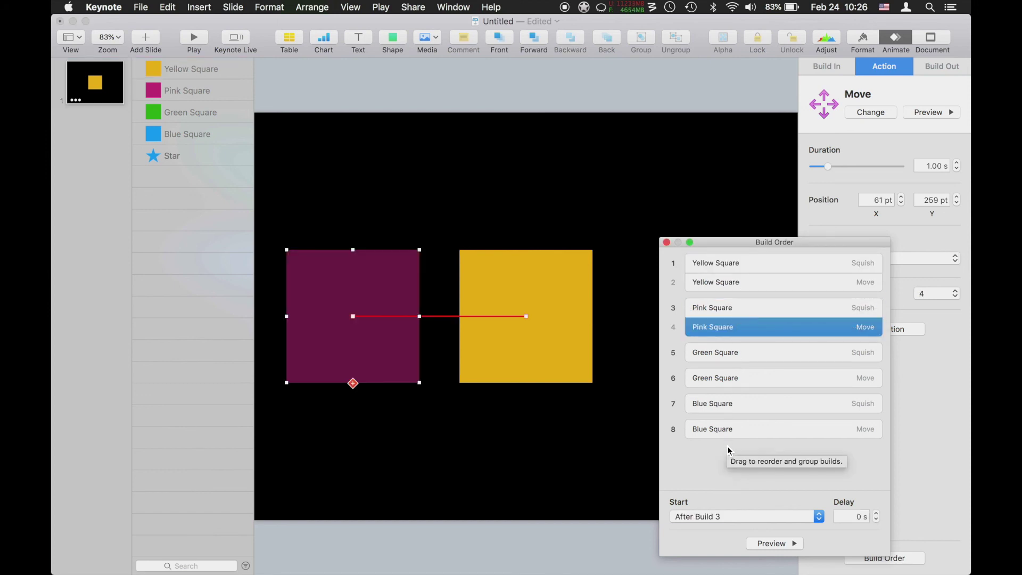
drag(725, 449, 725, 269)
click(713, 516)
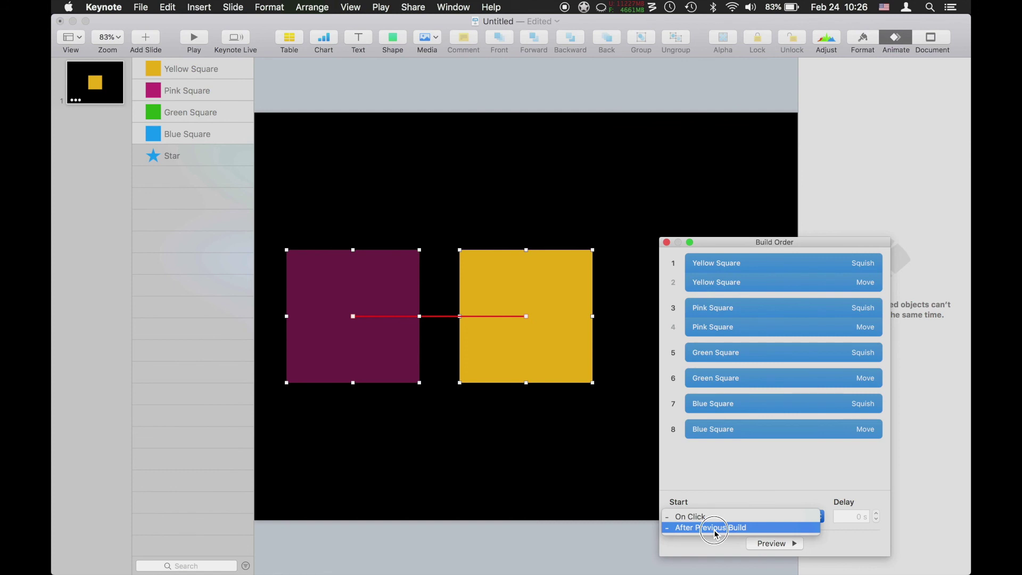
click(718, 527)
click(744, 465)
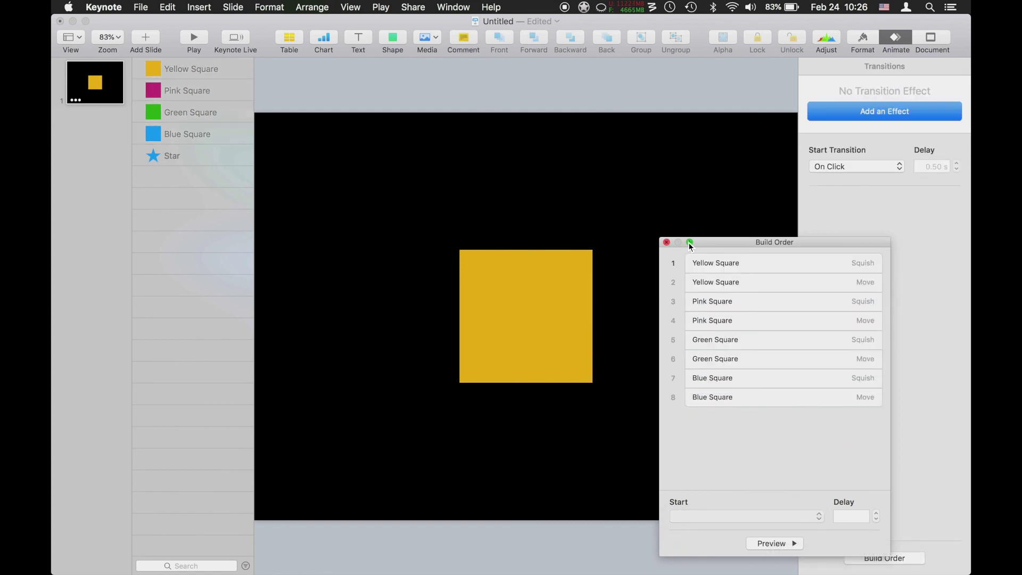
Preview the full eight-build sequence, then close the Build Order window
drag(691, 246, 809, 237)
click(902, 530)
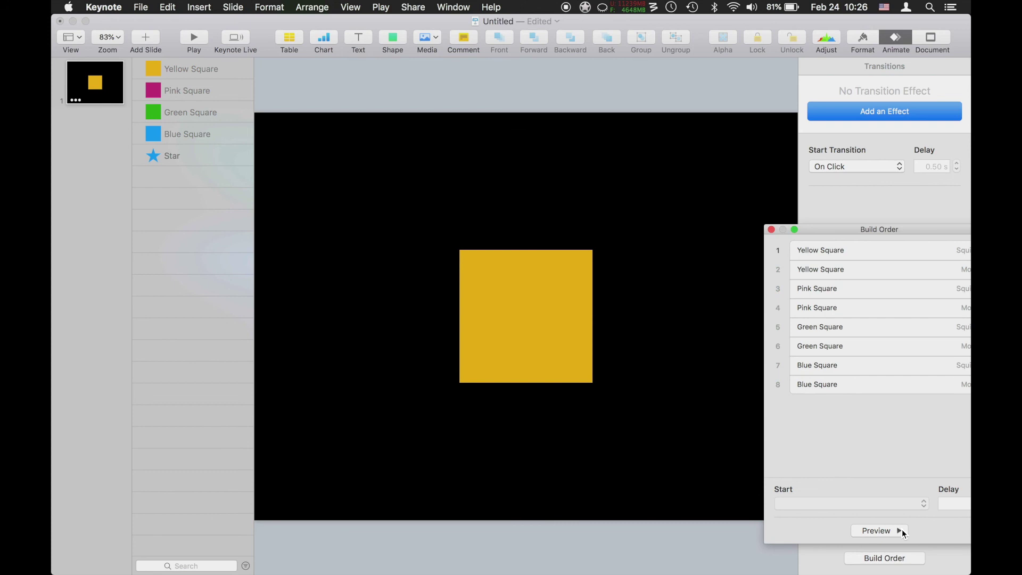
click(772, 229)
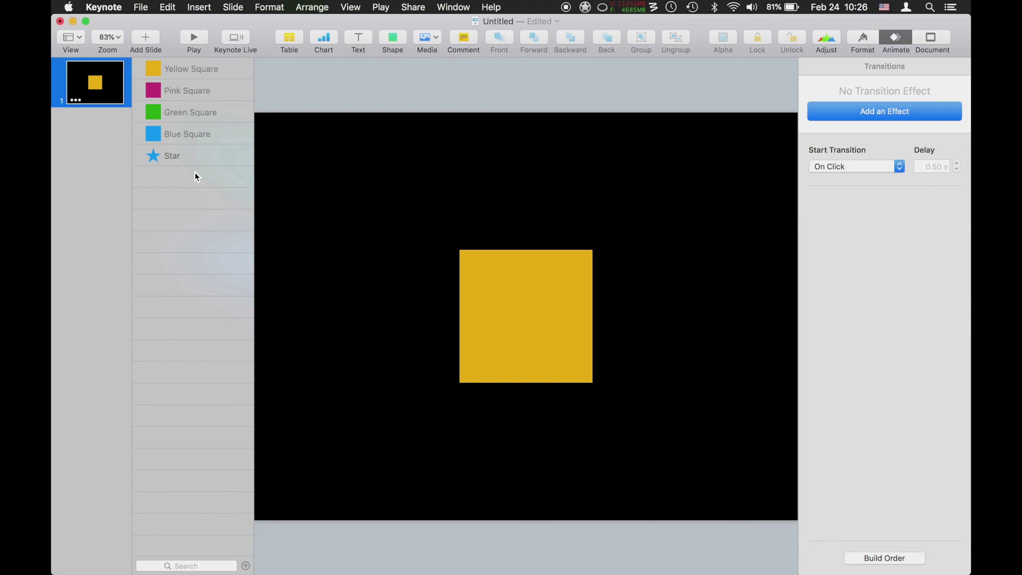